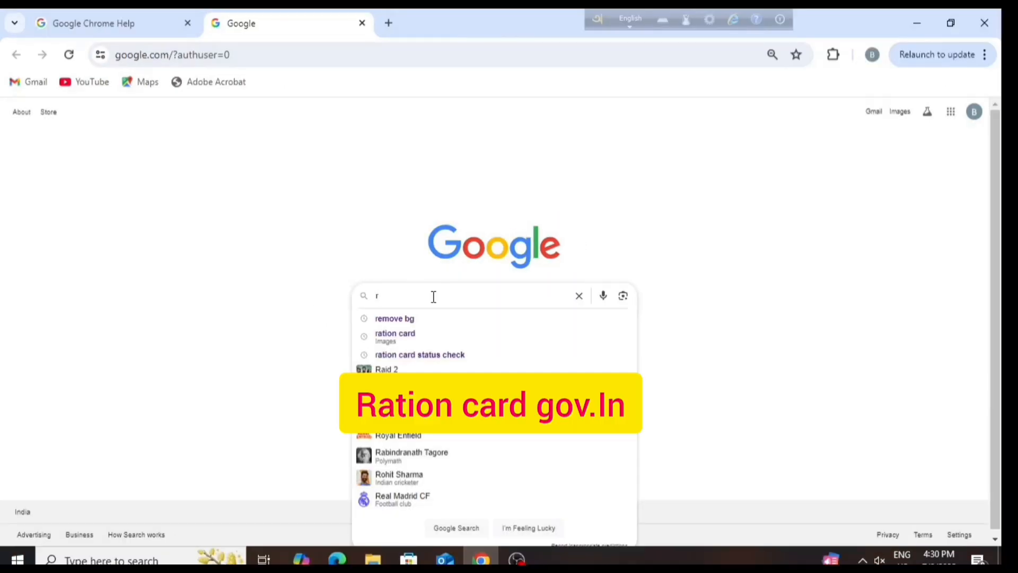
Search Google for the West Bengal ration card site and open the Food & Supplies result.
text(ation card1 gov.in)
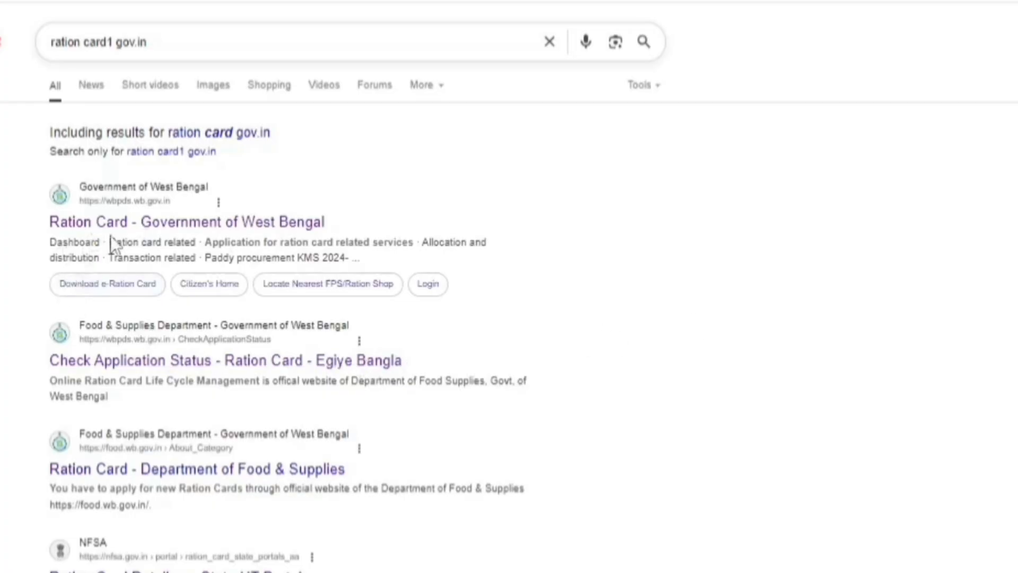
click(144, 208)
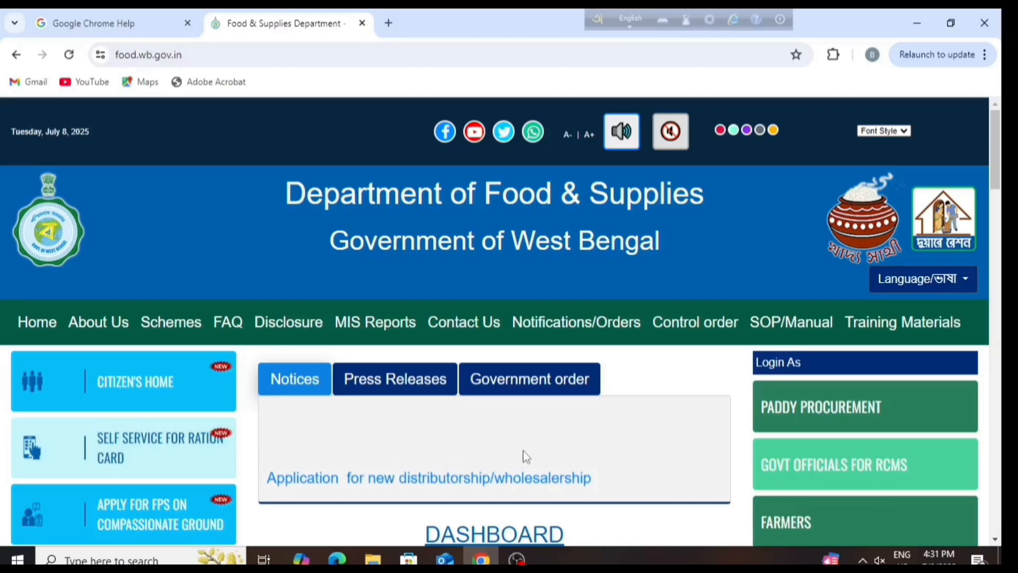
Open 'Apply for New Ration Card' from the Special Services section.
scroll(523, 453, down, 8)
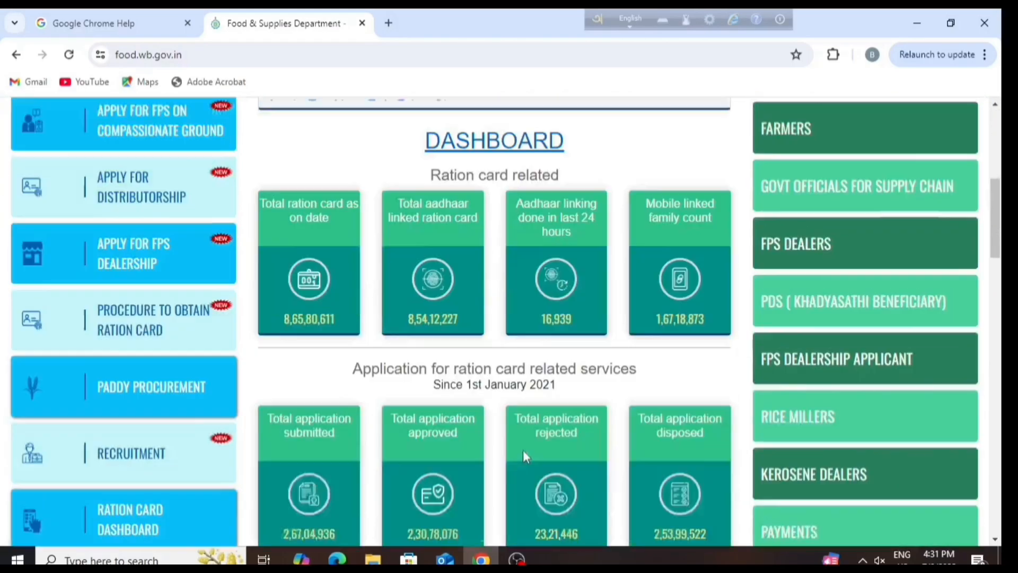
scroll(525, 455, down, 12)
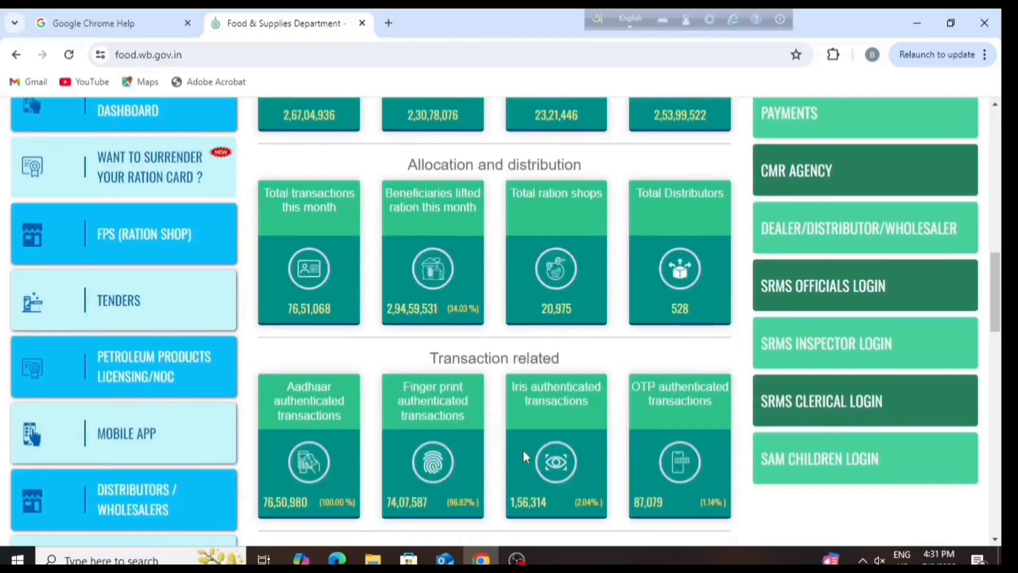
scroll(525, 456, down, 5)
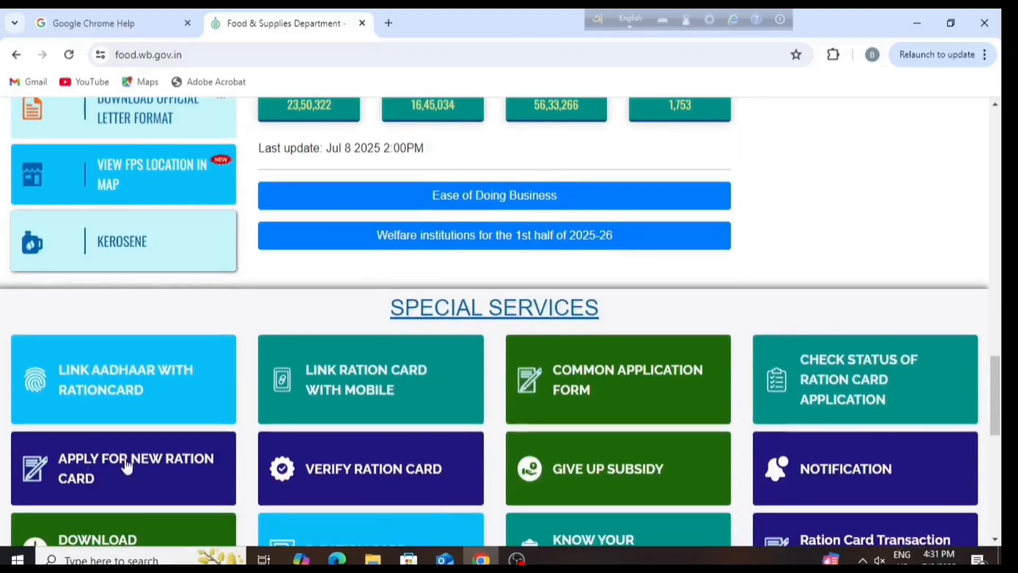
scroll(323, 395, down, 3)
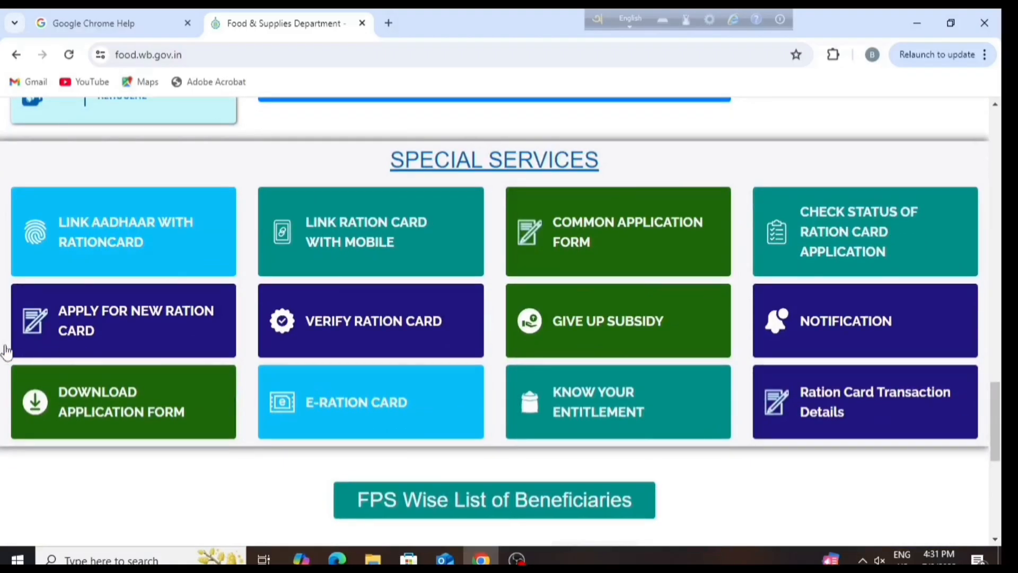
click(73, 316)
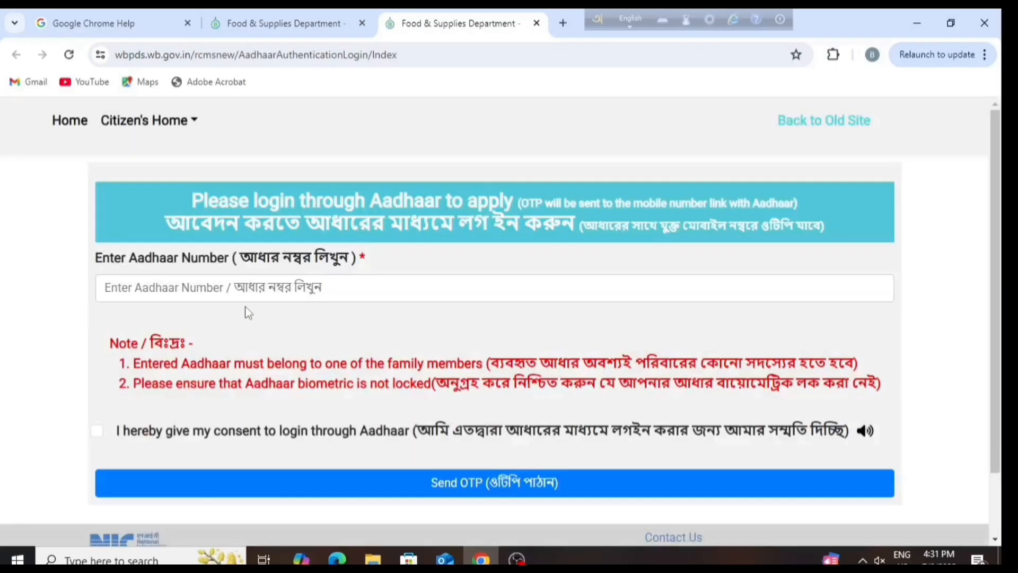
Enter the family member's Aadhaar number, tick the login consent, and request the OTP.
click(179, 295)
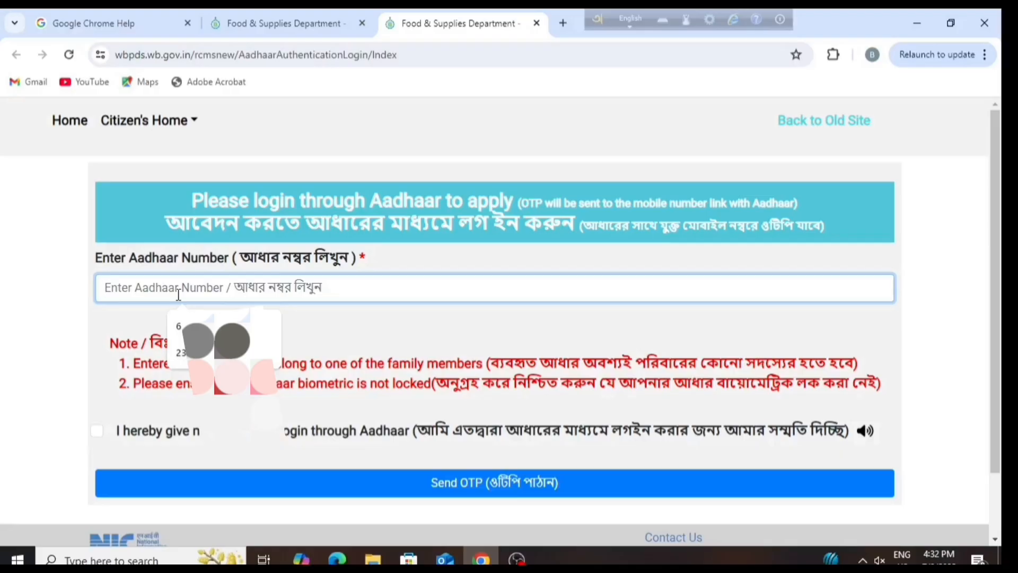
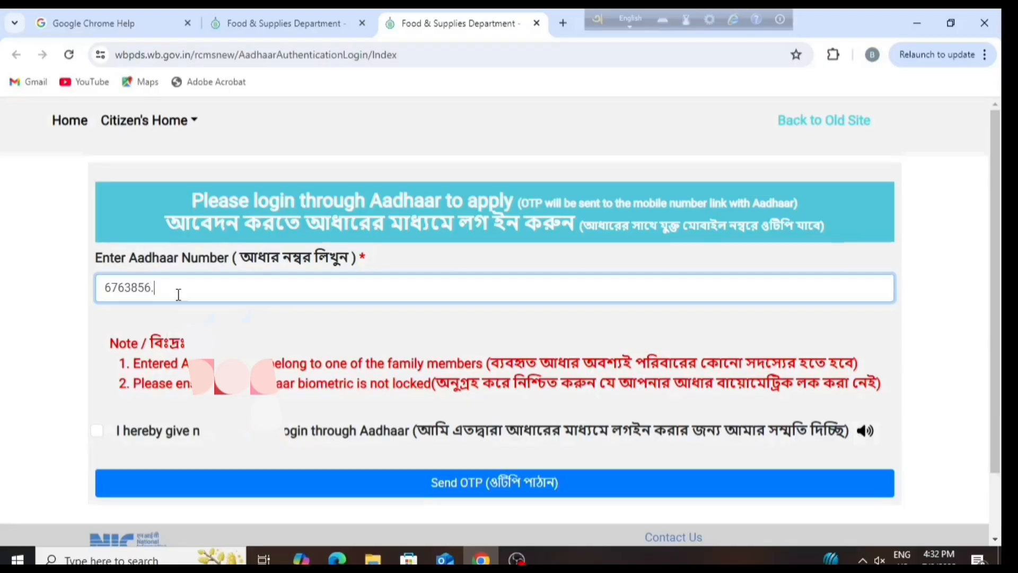
scroll(179, 294, down, 1)
scroll(178, 294, up, 1)
key(BackSpace)
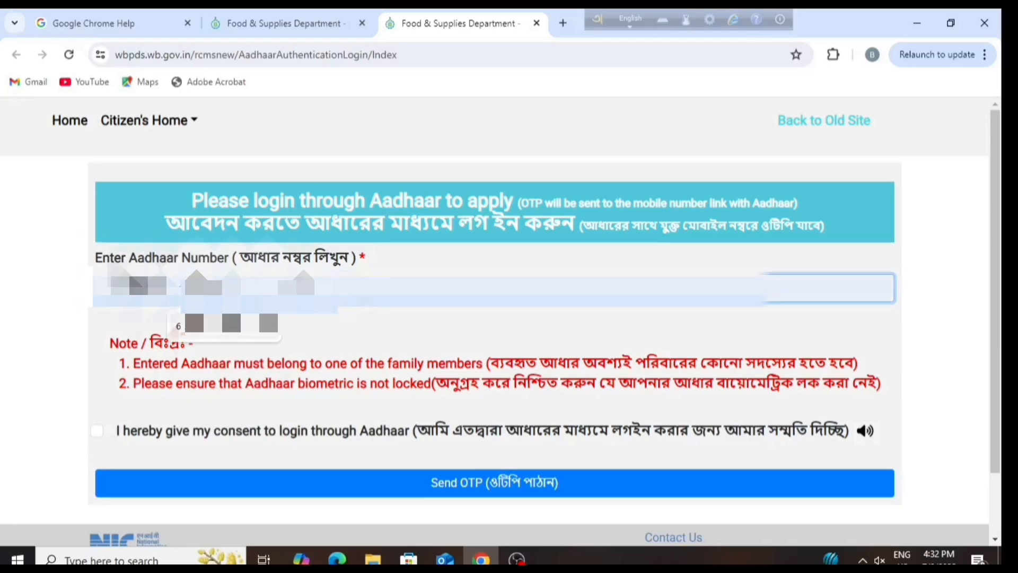
scroll(74, 359, down, 2)
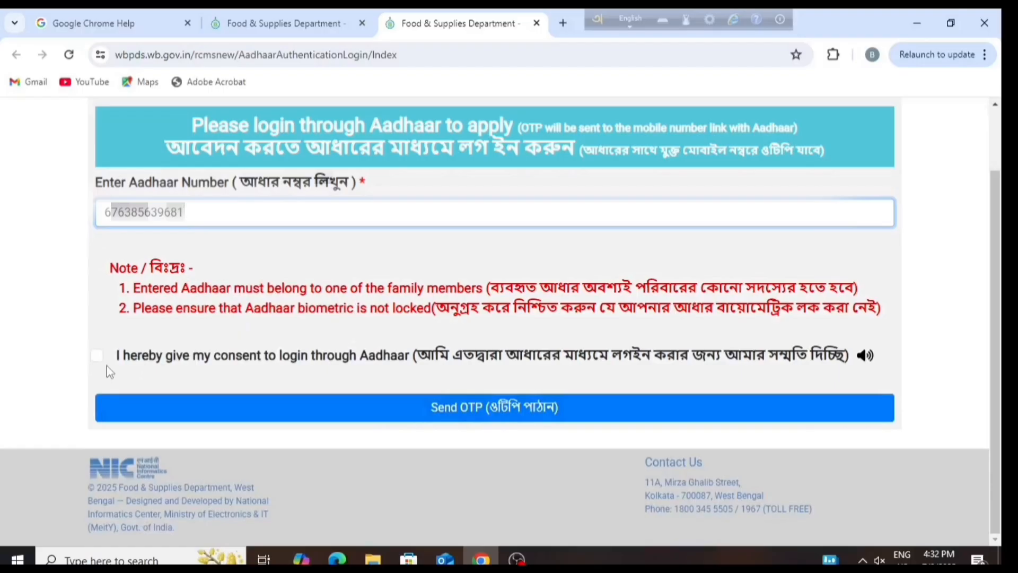
click(96, 357)
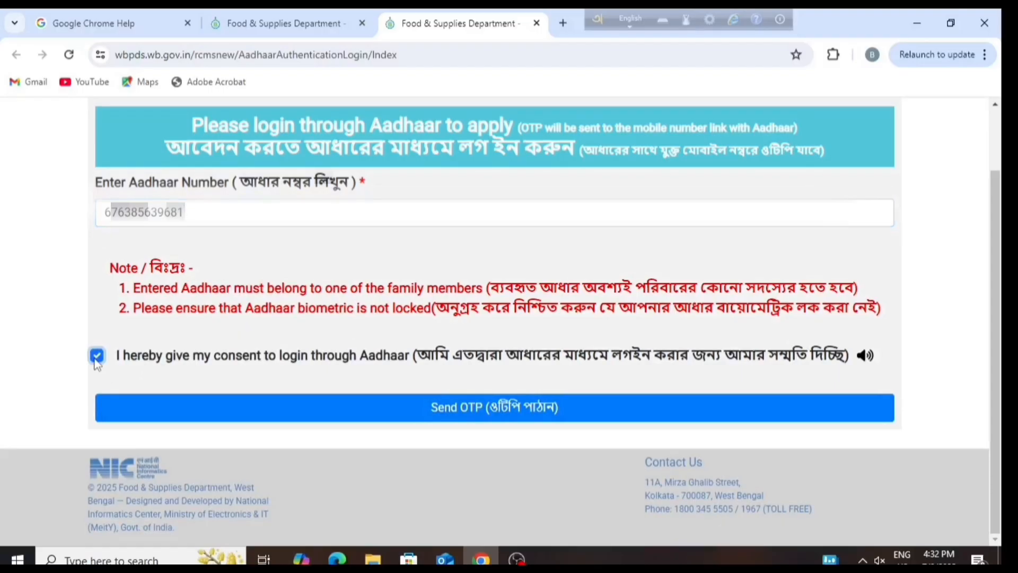
click(478, 413)
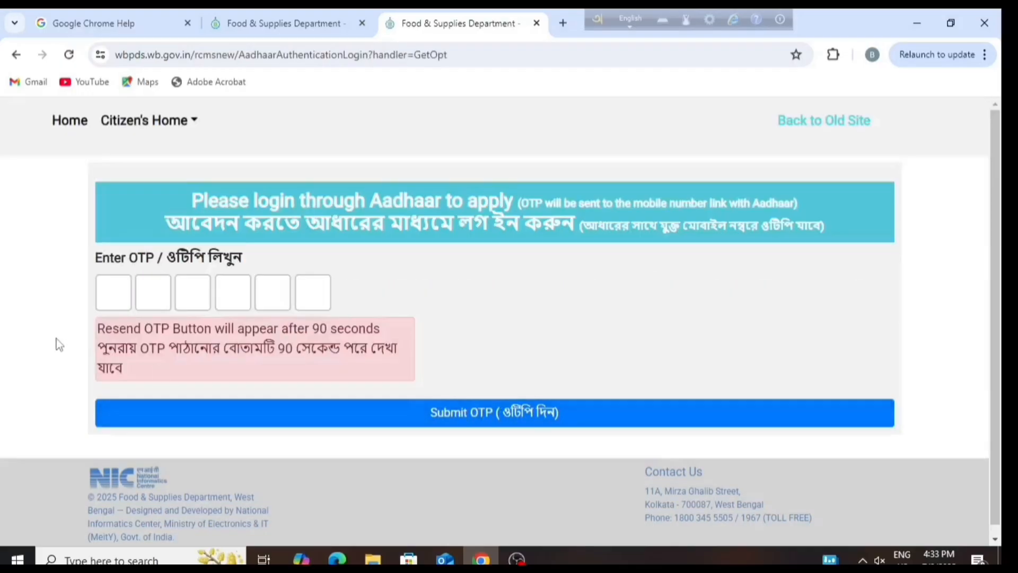
Enter the received six-digit OTP and submit it to log in.
click(107, 295)
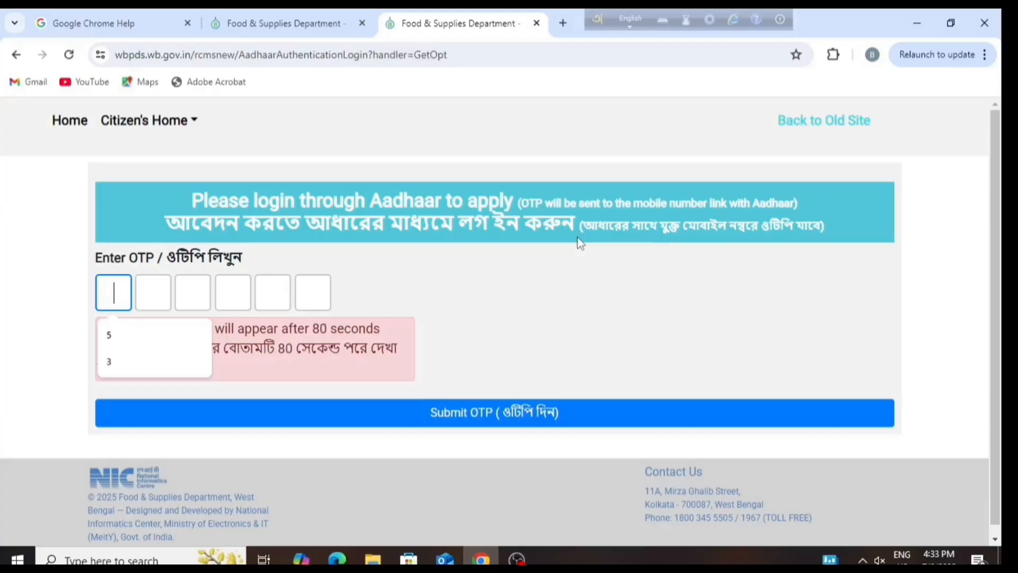
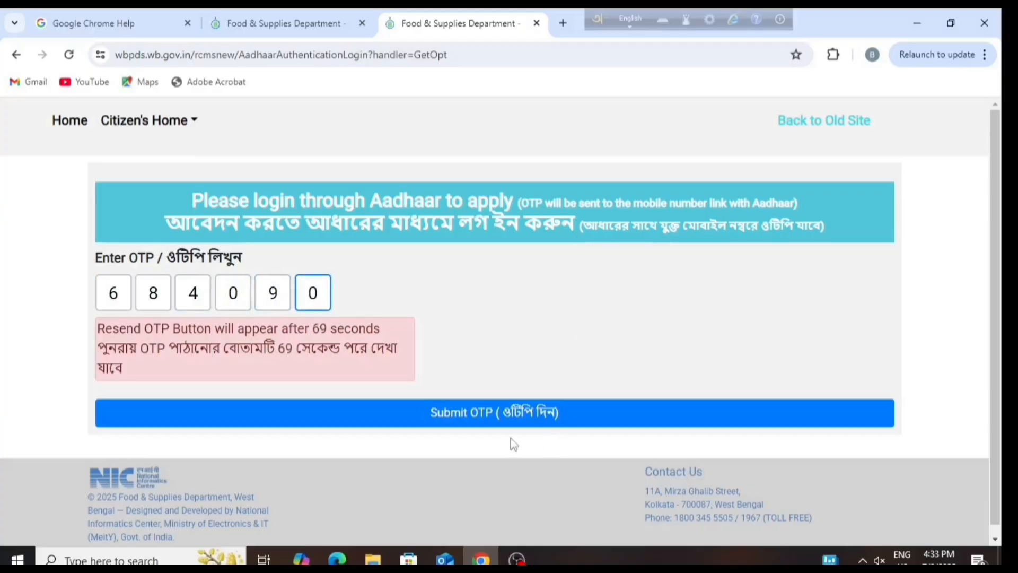
click(448, 428)
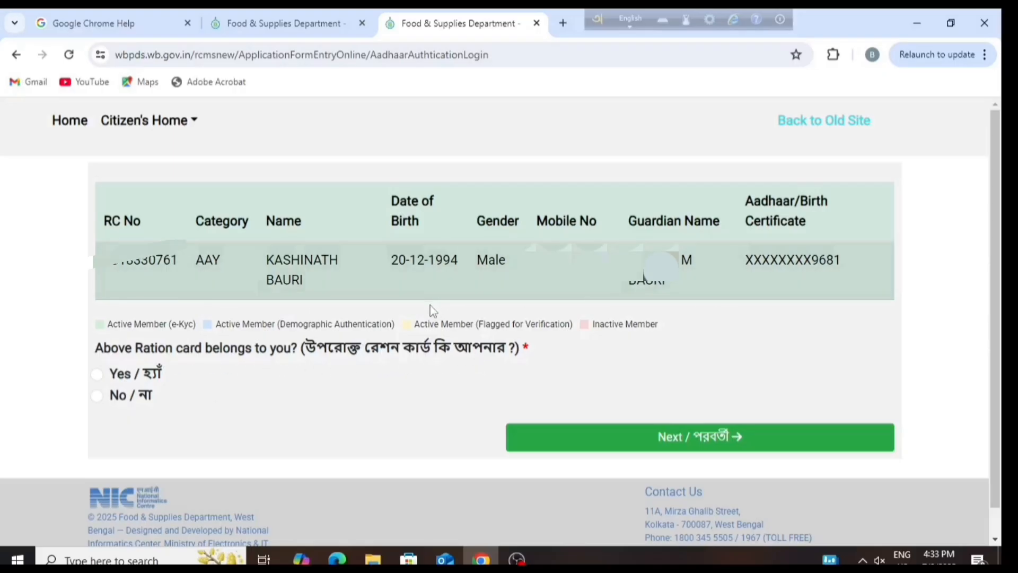
Answer Yes that the ration card is yours, then start the Form 4 new-member application.
click(97, 375)
click(710, 448)
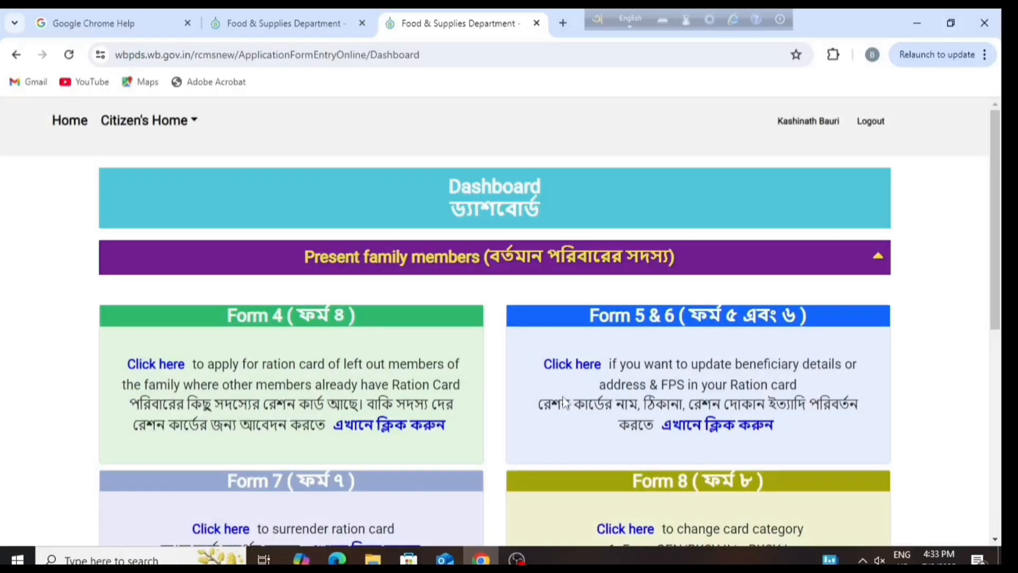
scroll(480, 348, down, 3)
scroll(480, 350, down, 1)
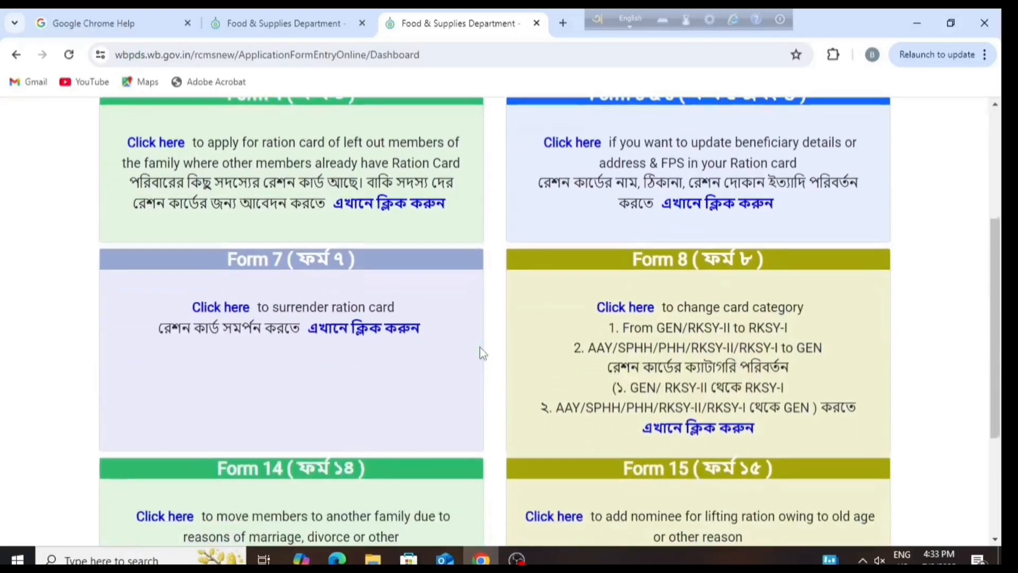
scroll(482, 353, down, 1)
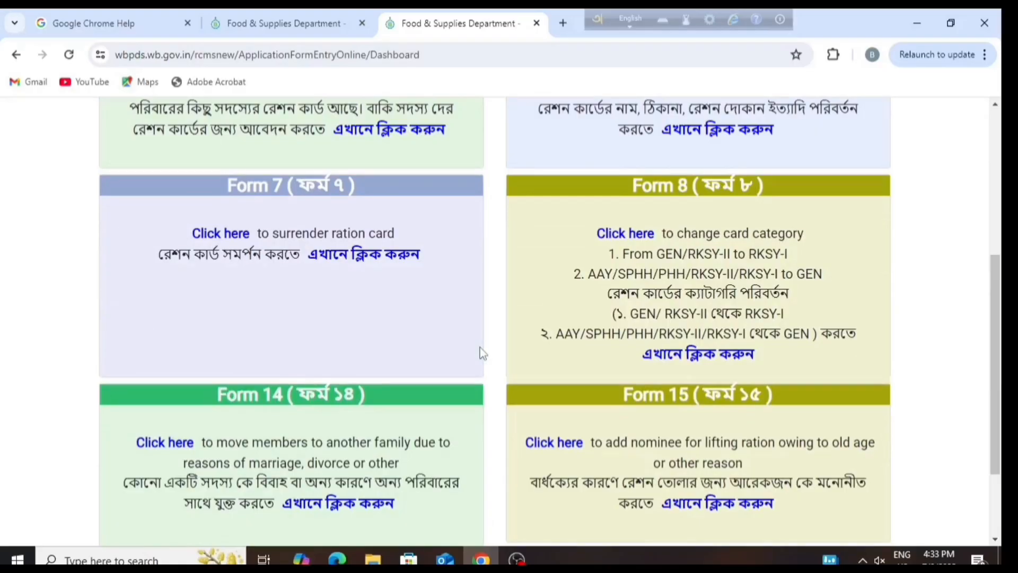
scroll(480, 352, up, 3)
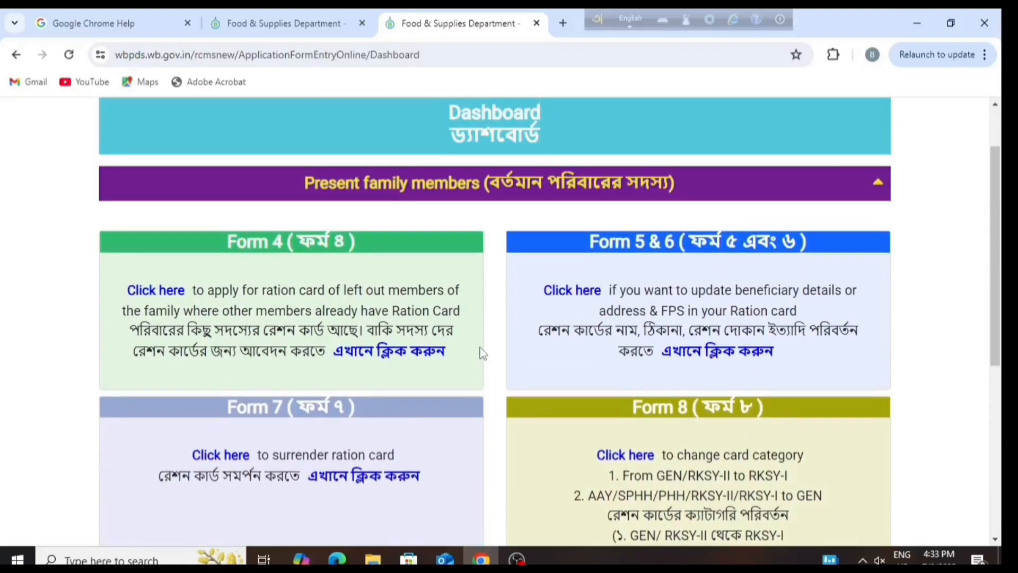
click(166, 296)
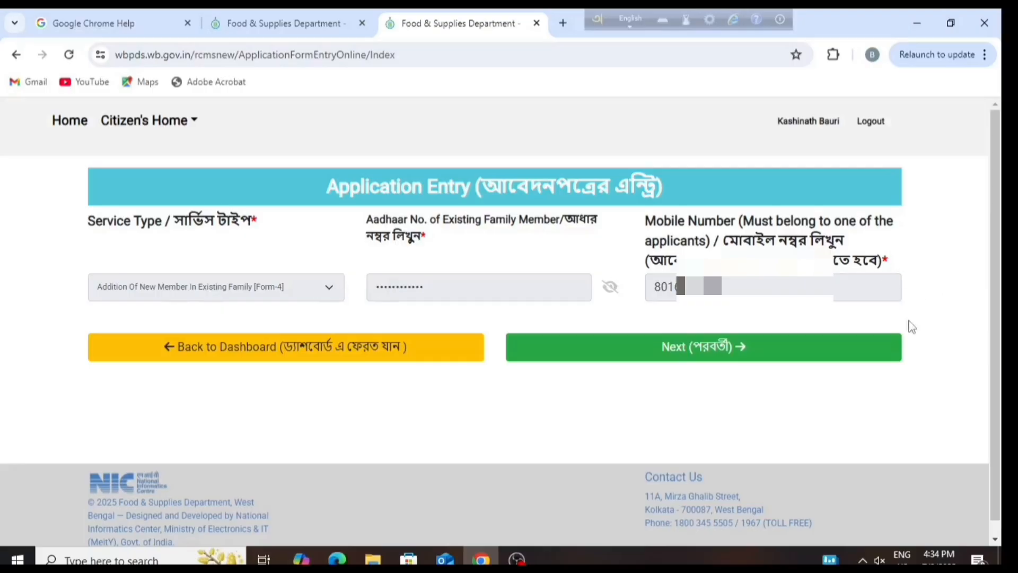
Continue past the existing family member list to the new beneficiary details form.
click(781, 348)
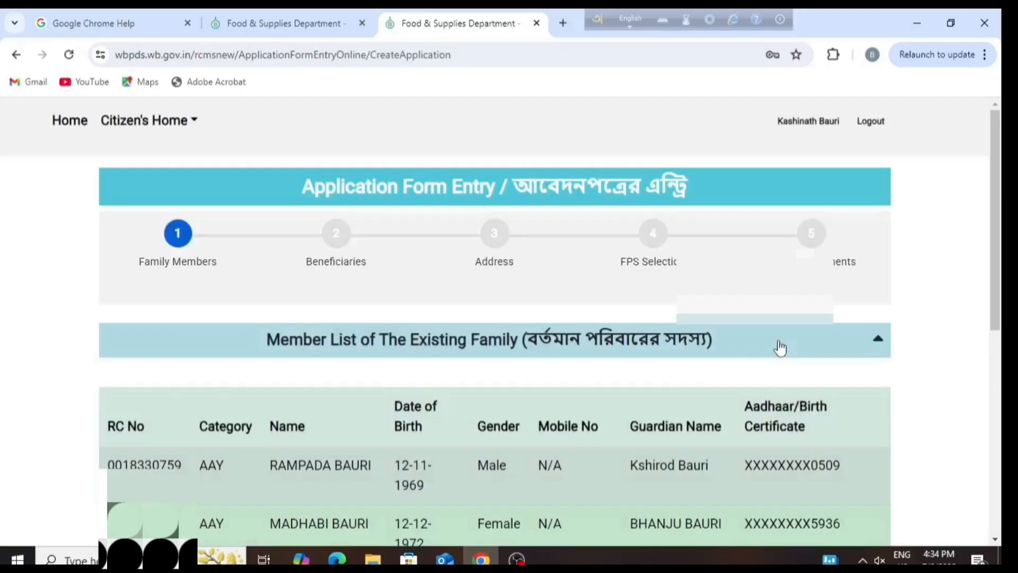
scroll(769, 347, down, 3)
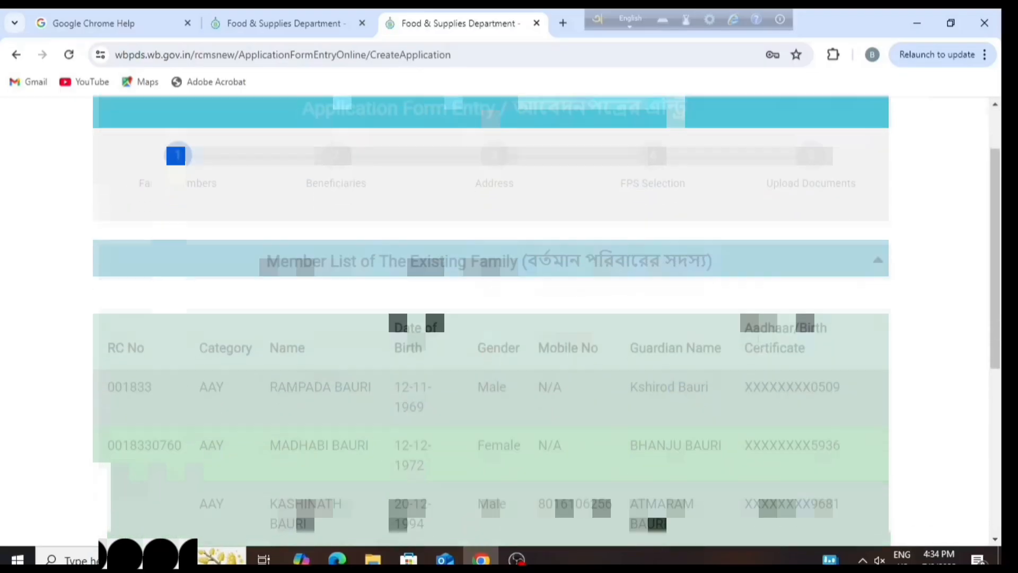
scroll(759, 346, down, 2)
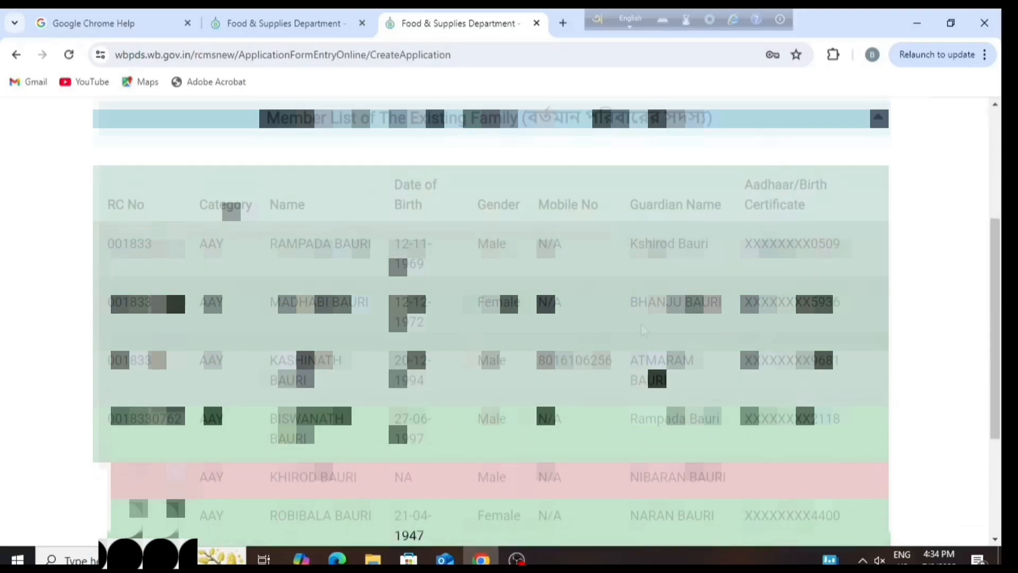
scroll(643, 330, down, 4)
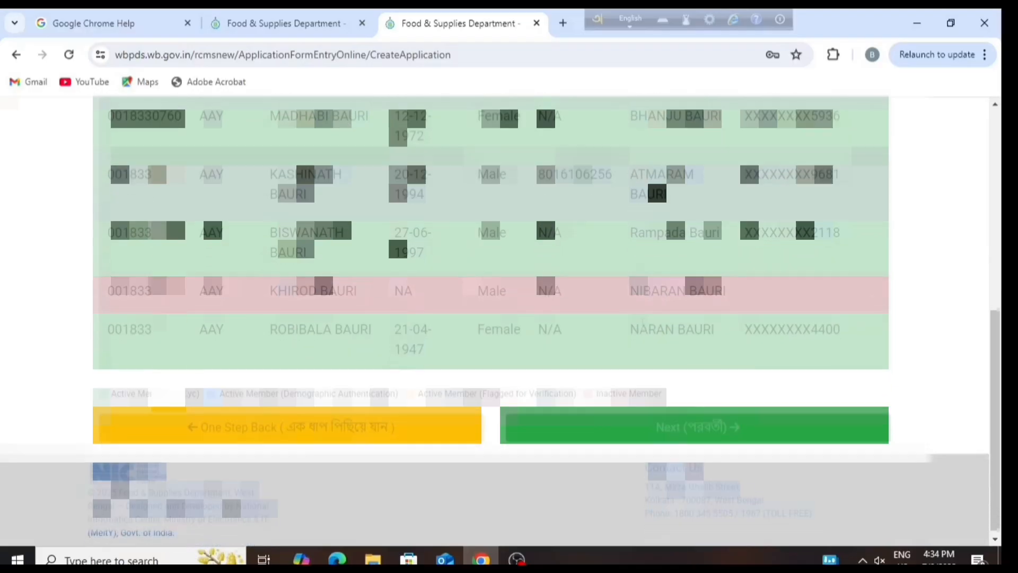
scroll(712, 415, up, 3)
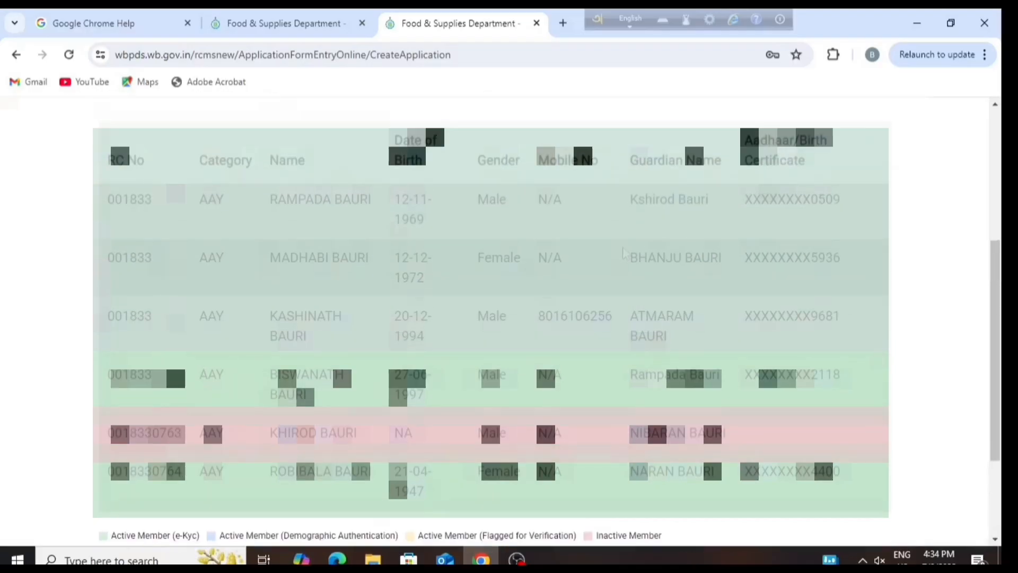
scroll(742, 435, down, 3)
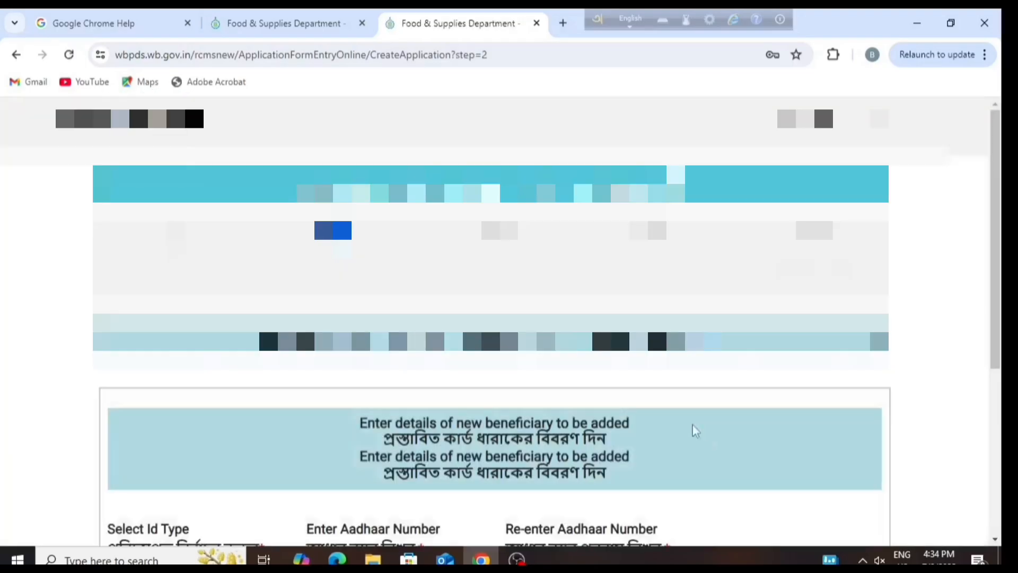
Select Aadhaar as ID type, enter and re-enter the new member's number, and verify it.
scroll(447, 408, down, 3)
scroll(447, 408, down, 3)
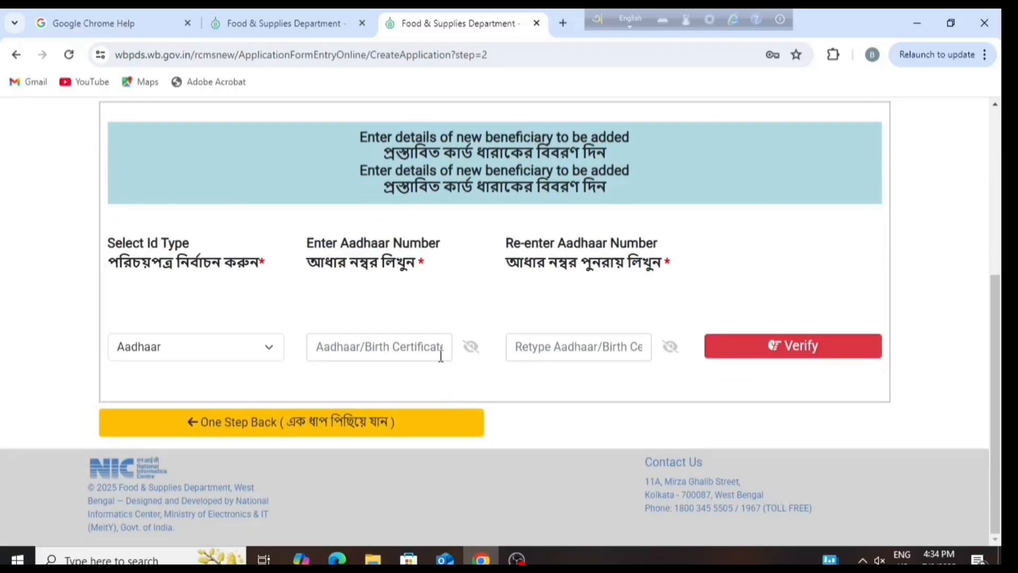
click(271, 350)
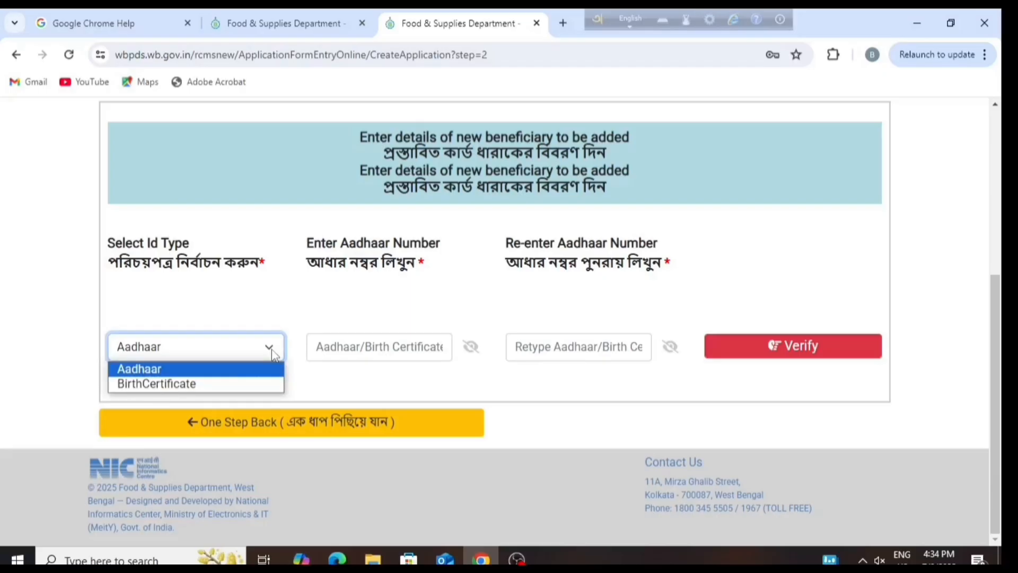
click(196, 369)
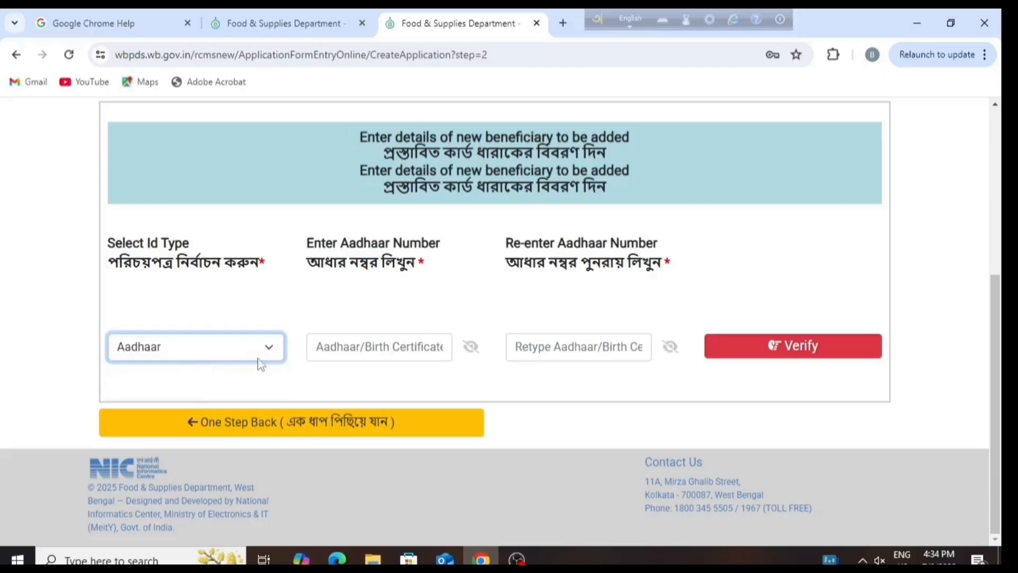
click(321, 350)
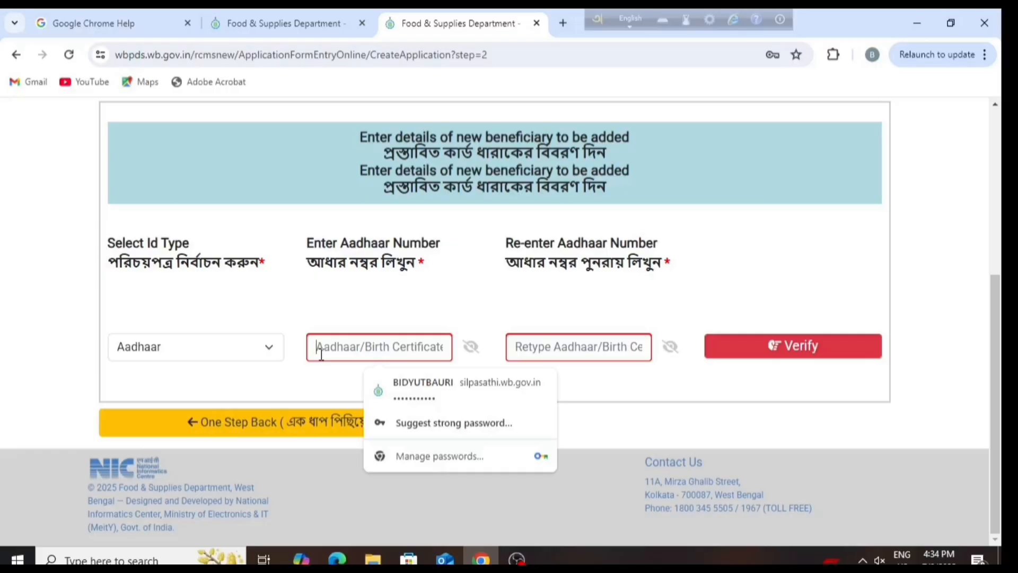
text(•)
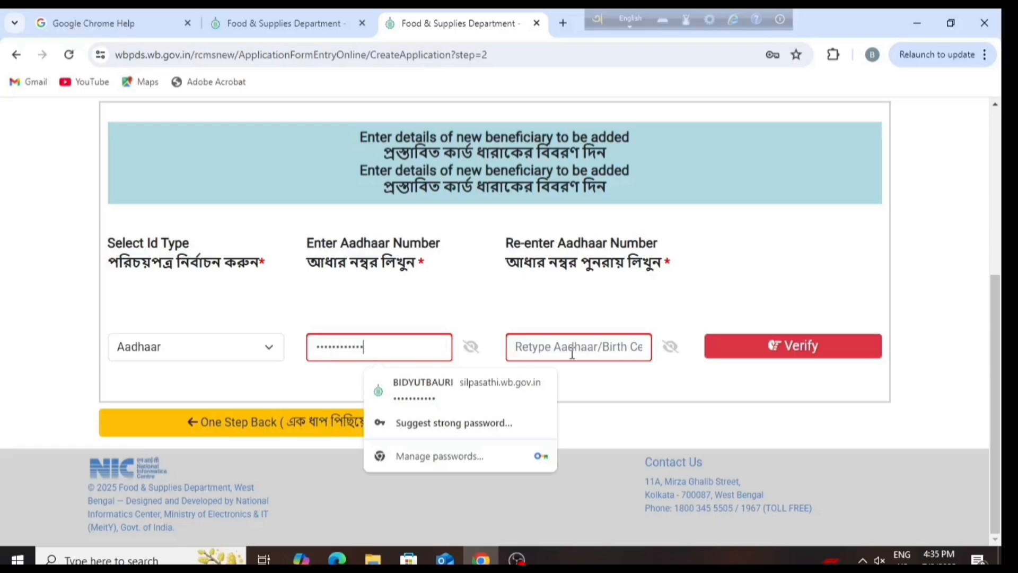
click(572, 354)
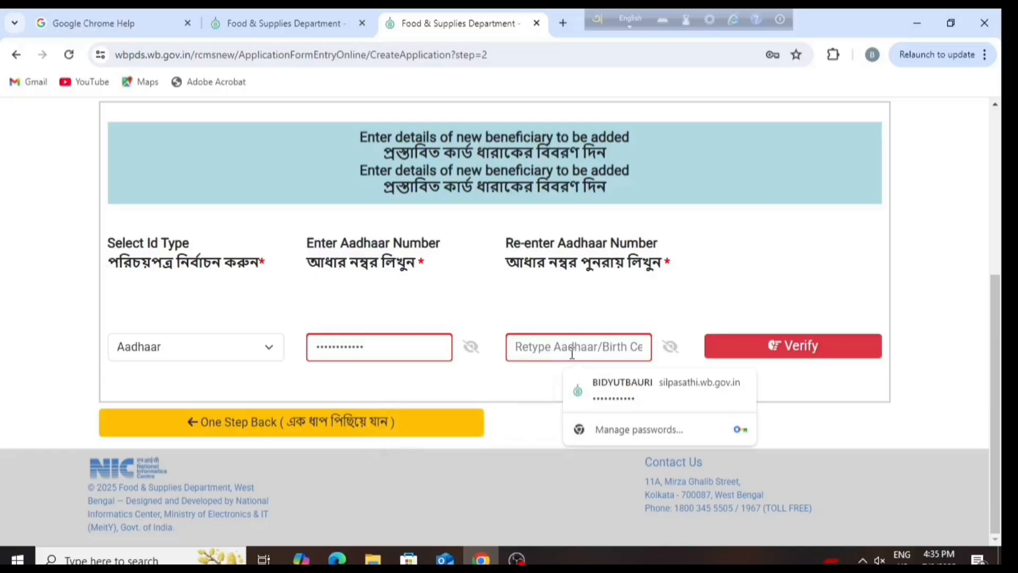
text(•)
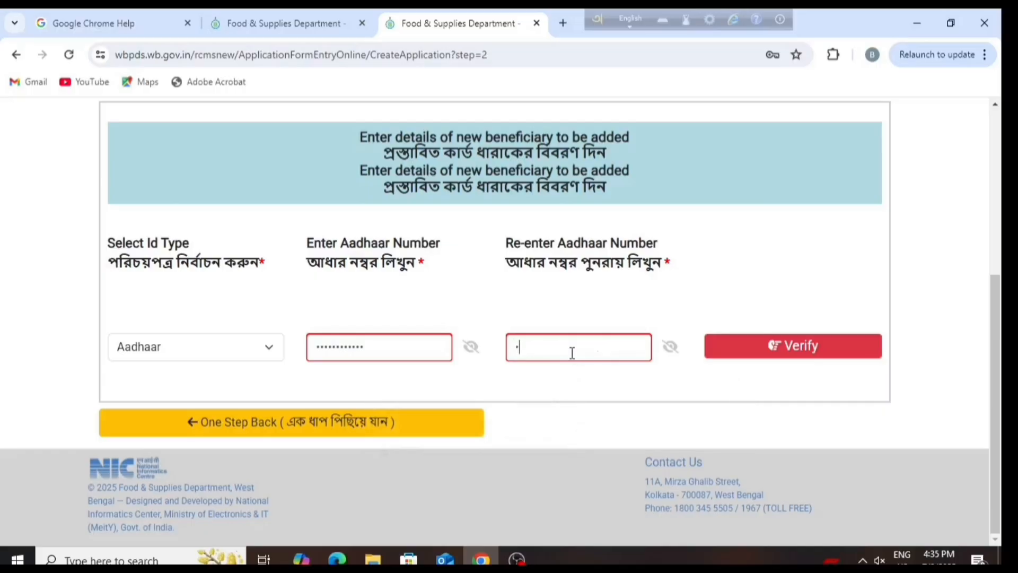
key(BackSpace)
text(••••••••••••)
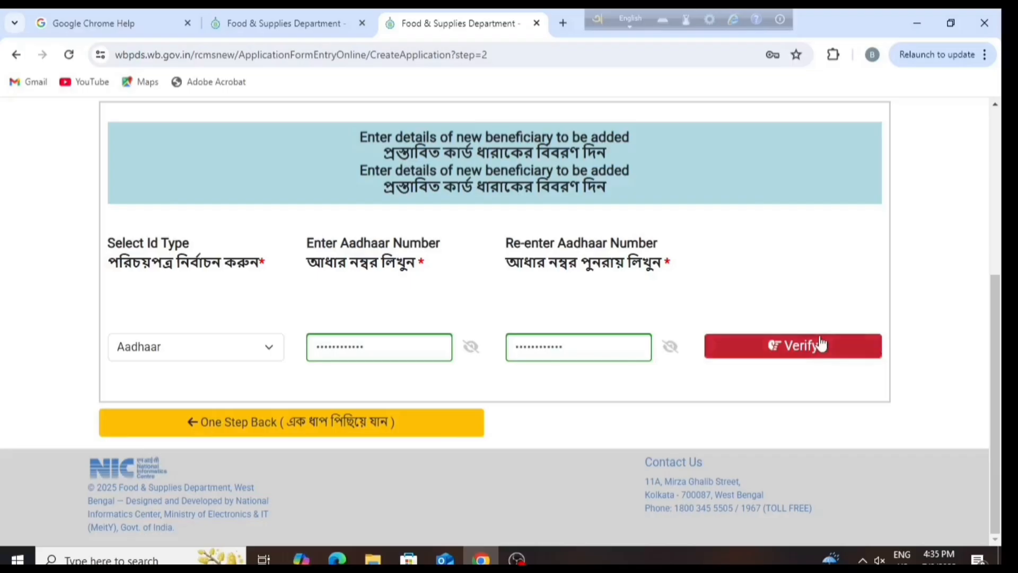
click(820, 338)
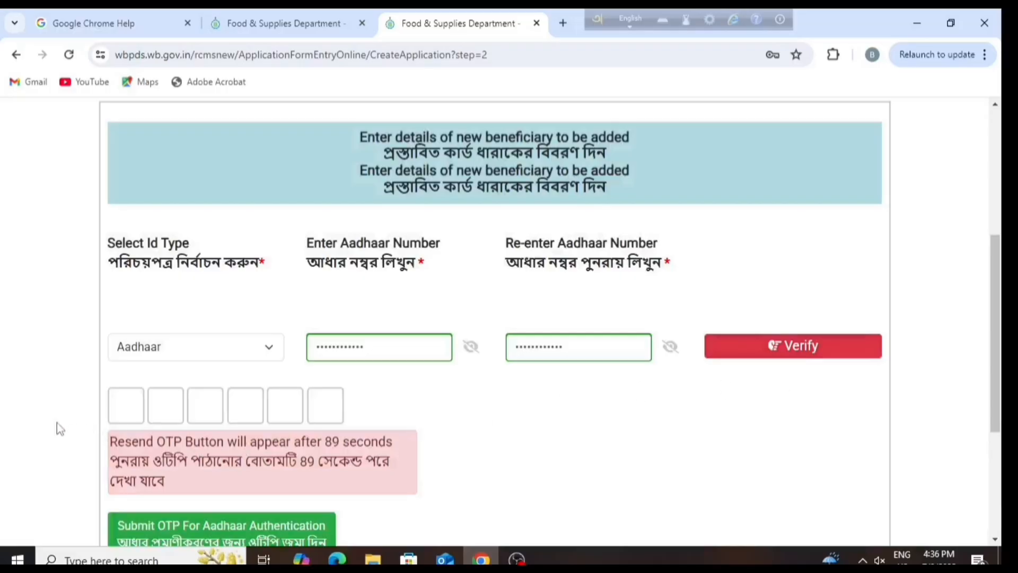
Enter the one-time code and submit it to authenticate the new member's Aadhaar.
click(116, 409)
scroll(674, 417, down, 1)
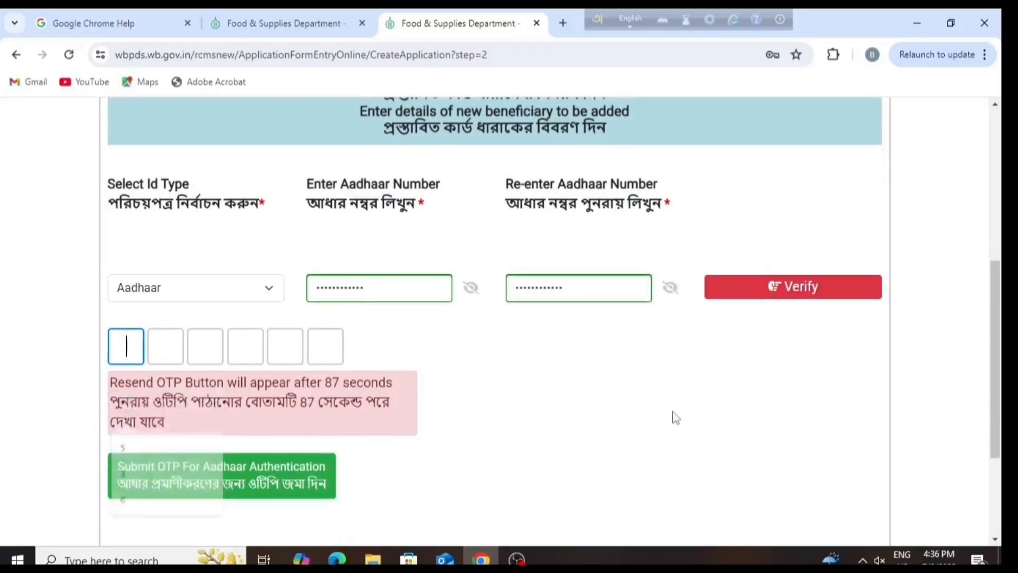
scroll(674, 416, down, 2)
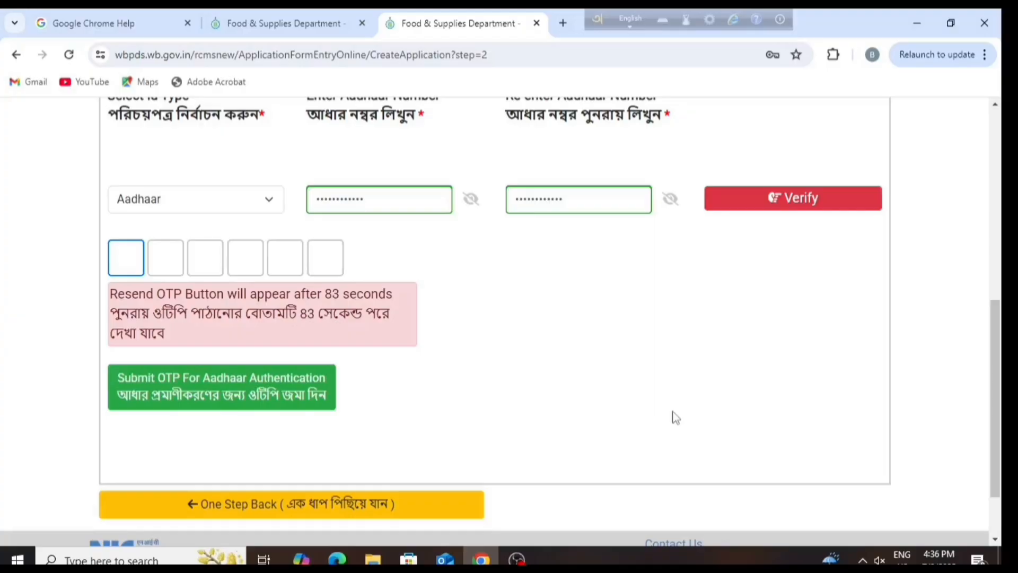
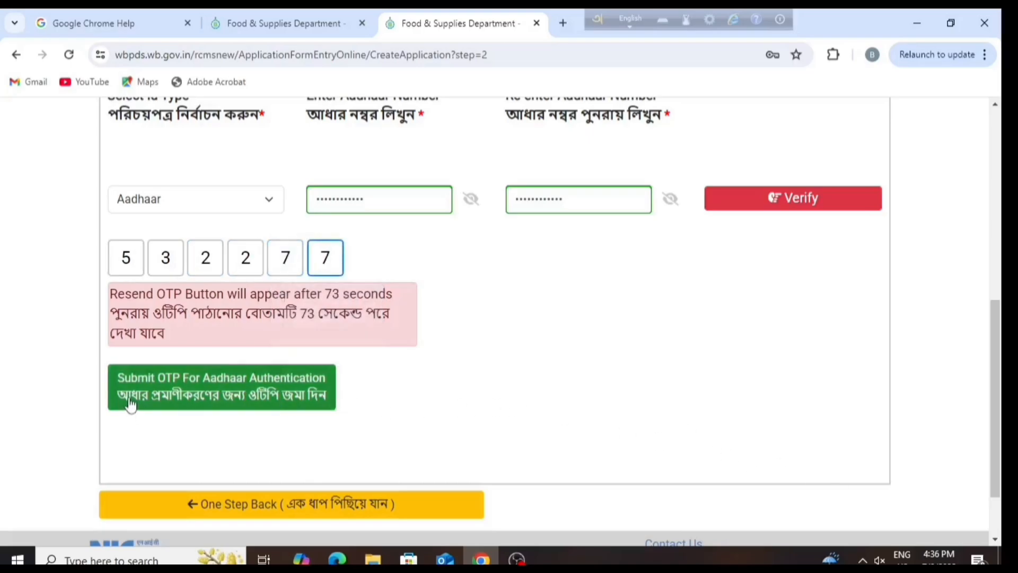
click(251, 398)
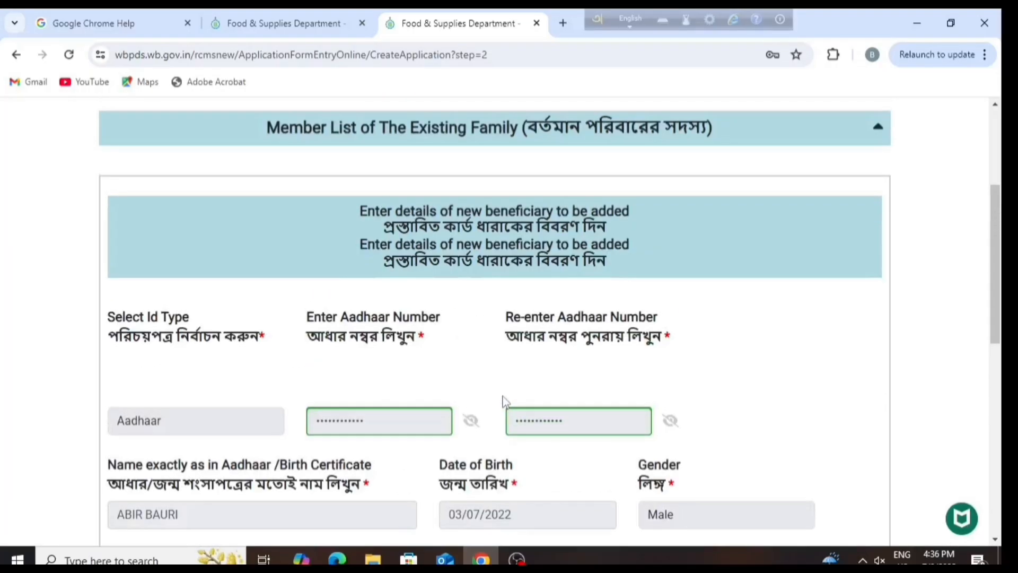
Set caste to SC and guardian type to Father, then confirm the beneficiary.
scroll(502, 402, down, 5)
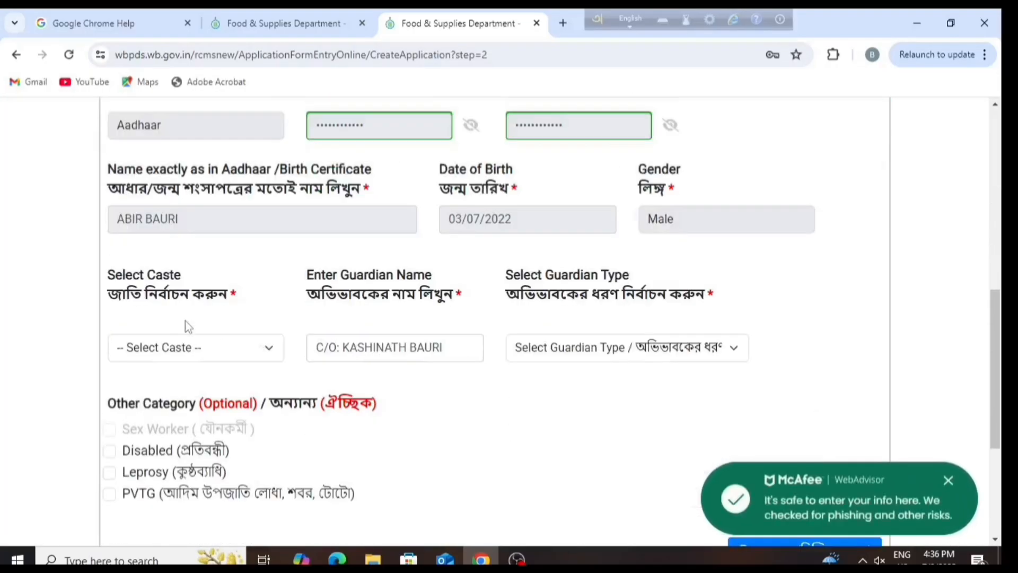
click(192, 360)
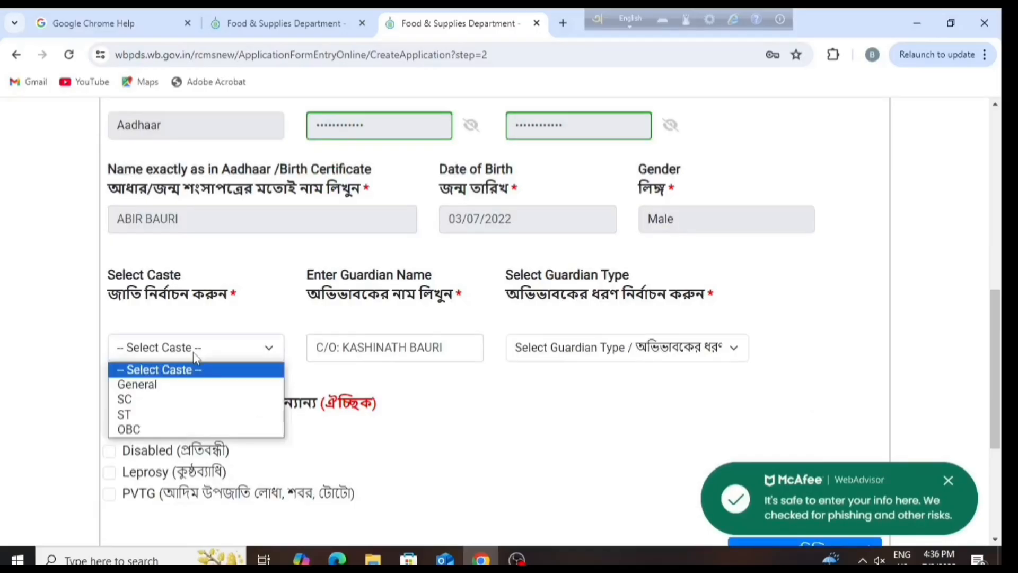
click(181, 401)
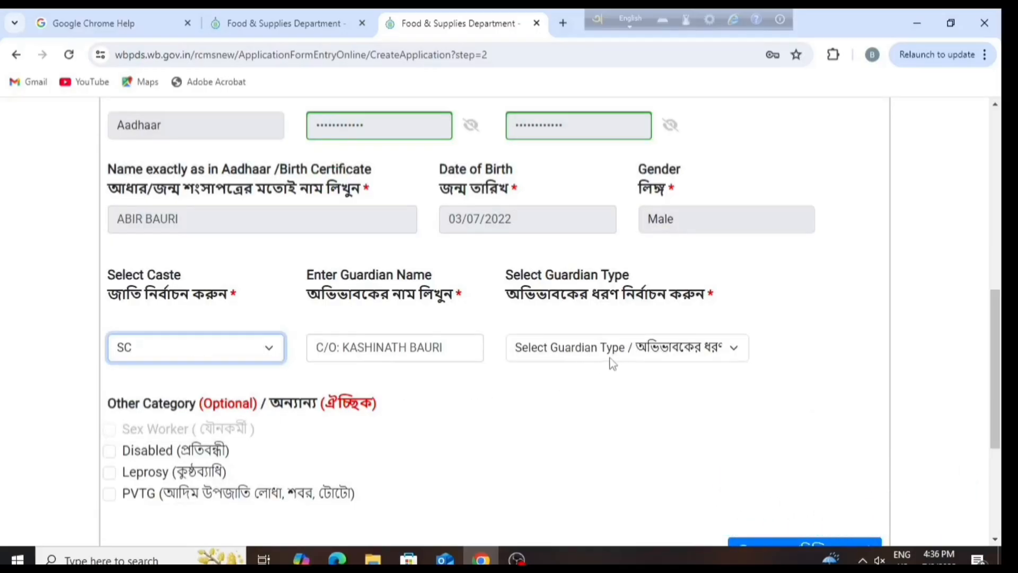
click(634, 351)
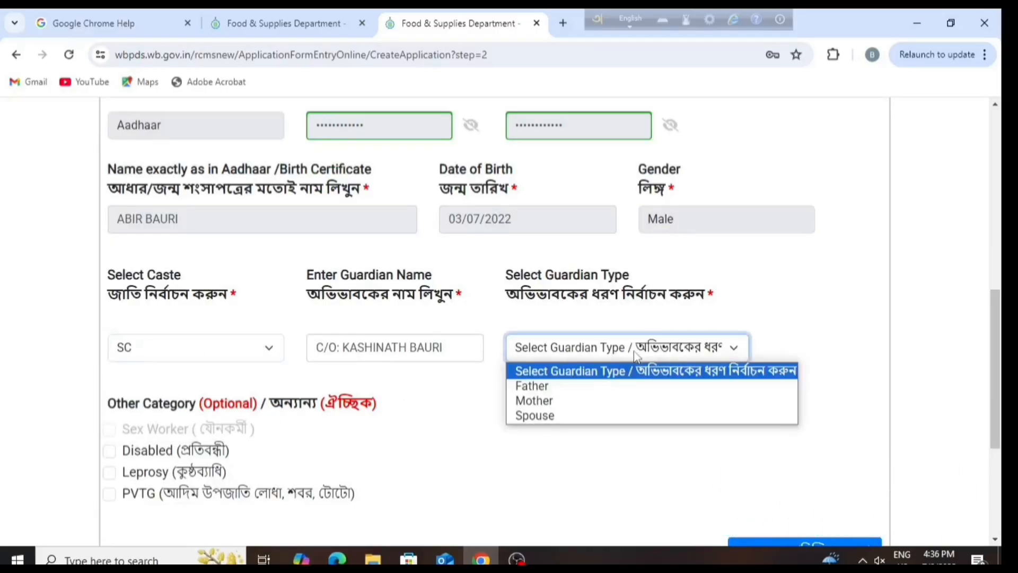
click(610, 387)
scroll(564, 381, down, 3)
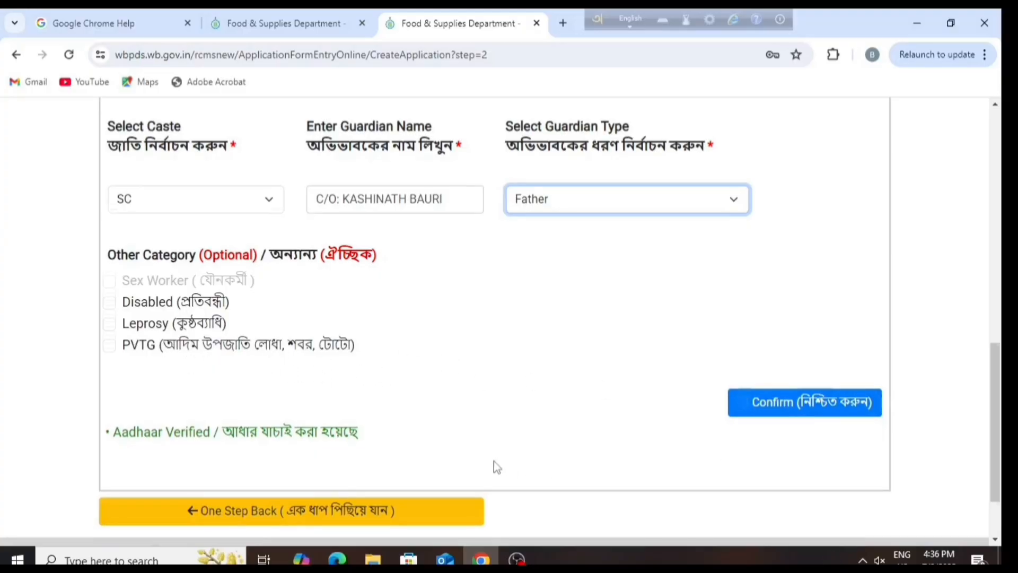
scroll(495, 460, down, 2)
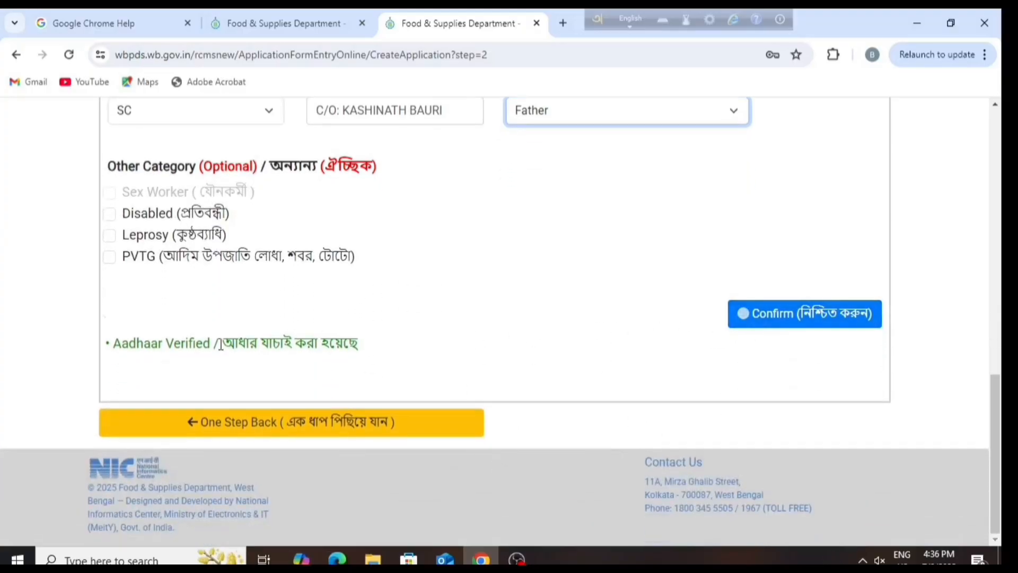
click(792, 333)
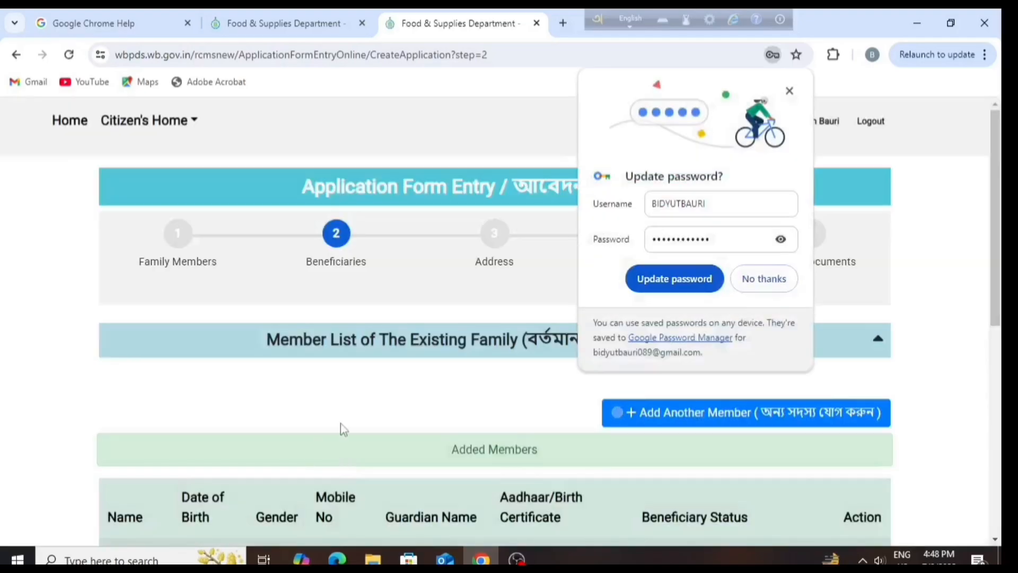
Dismiss the password prompt, tick both declarations, and proceed from the Beneficiaries step.
click(789, 91)
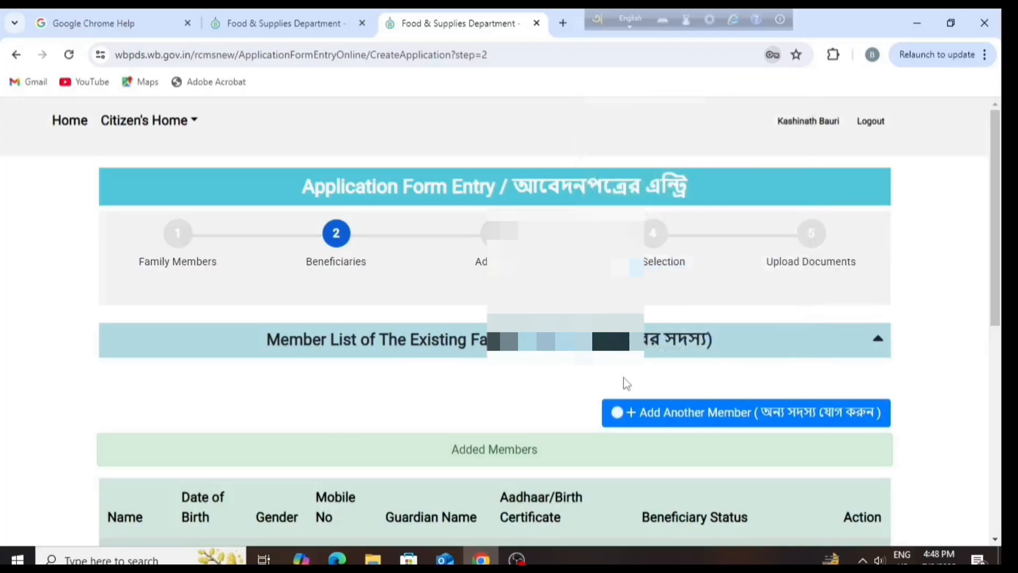
scroll(627, 383, down, 8)
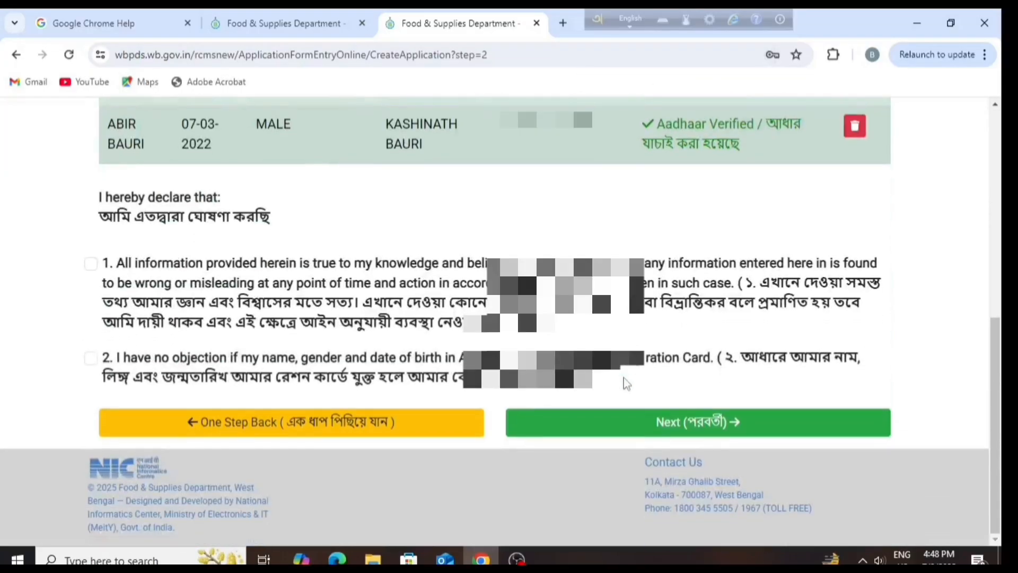
scroll(627, 383, up, 3)
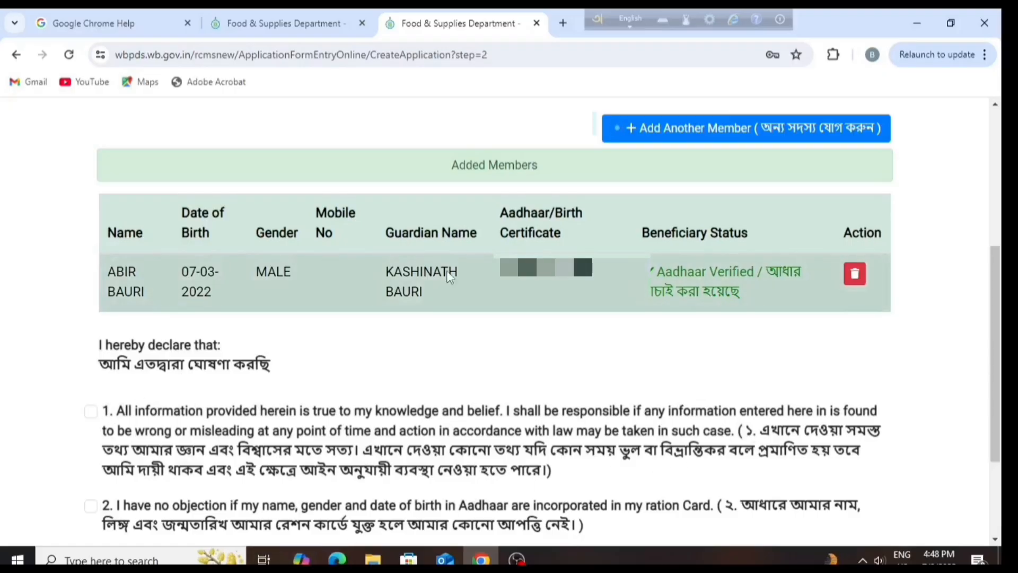
scroll(221, 418, down, 2)
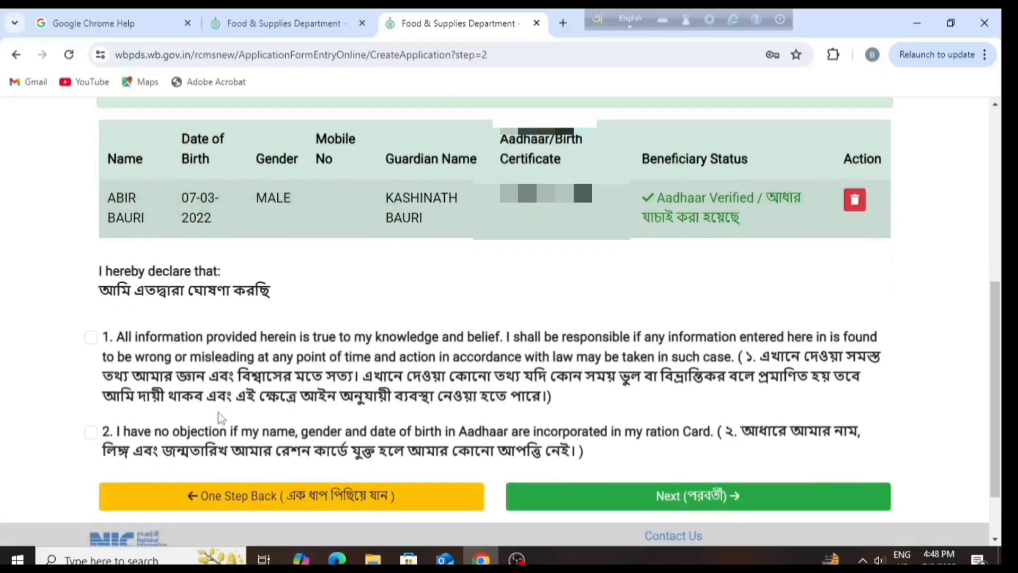
scroll(221, 417, down, 2)
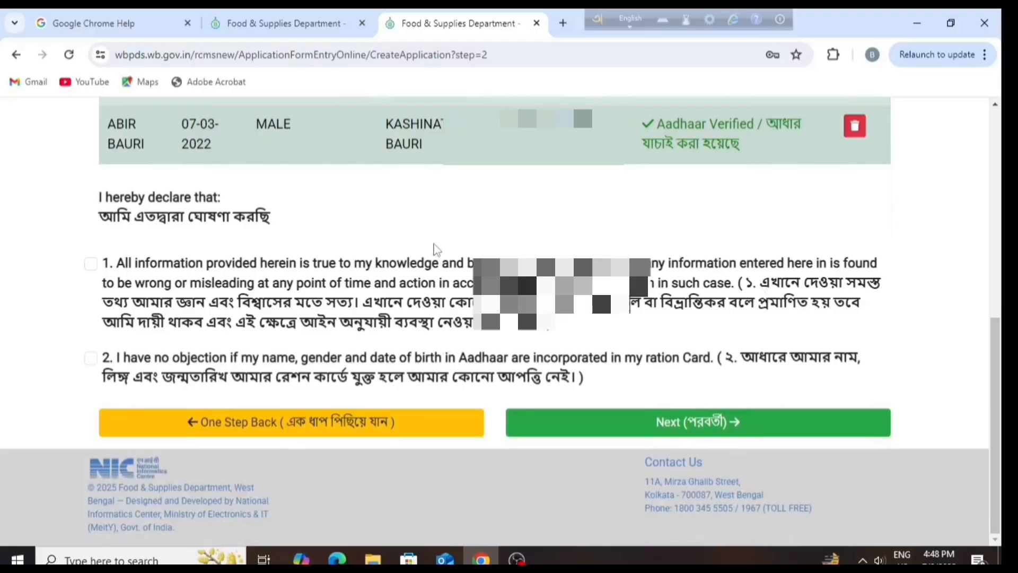
click(91, 263)
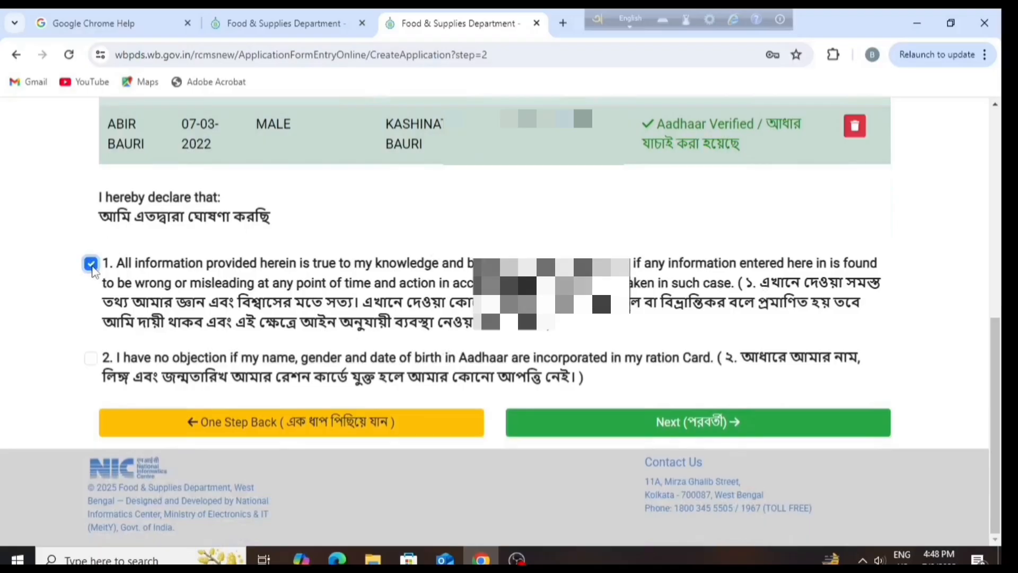
click(92, 362)
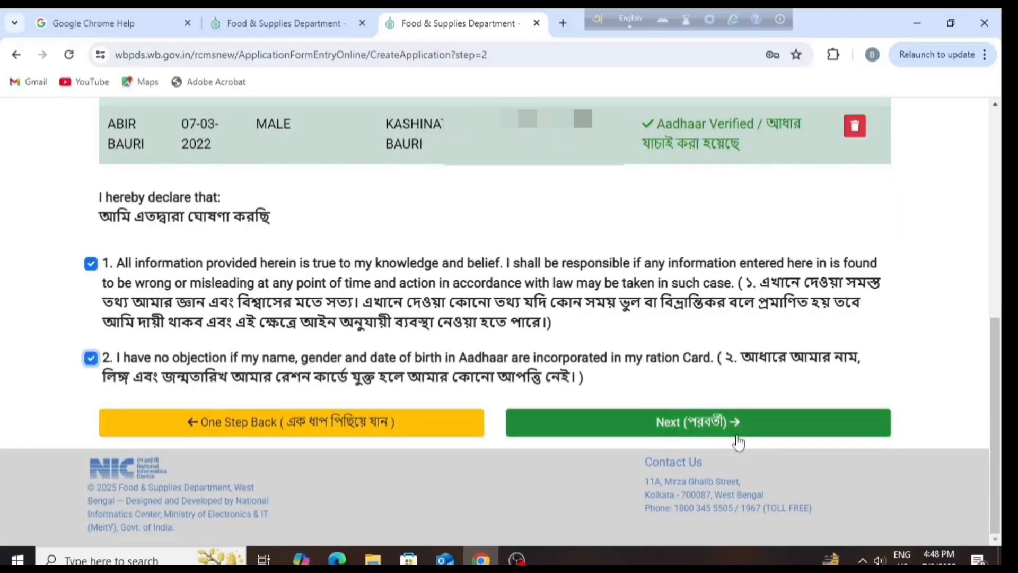
click(701, 435)
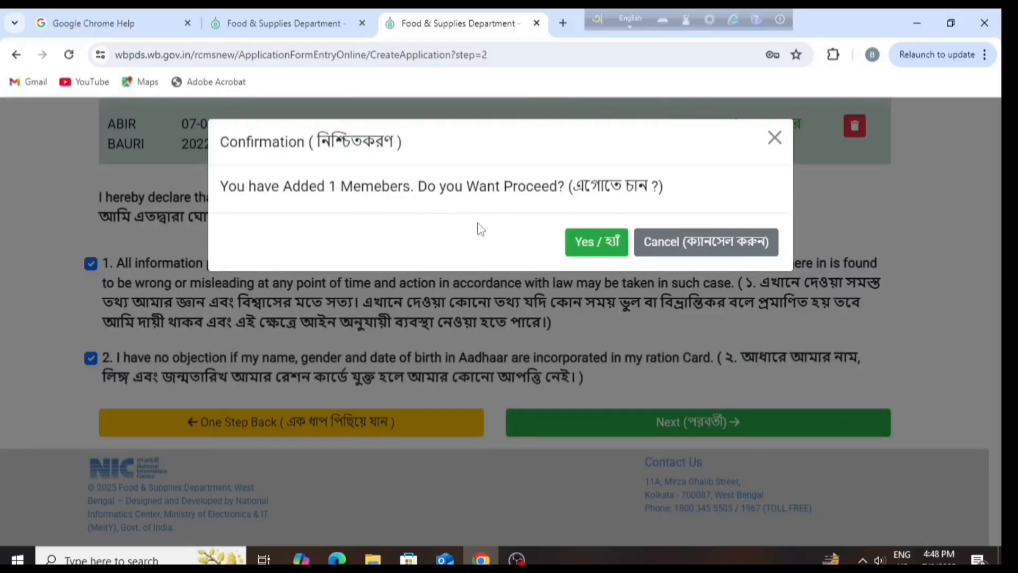
Confirm proceeding with one added member, then update the building number and street fields.
click(598, 250)
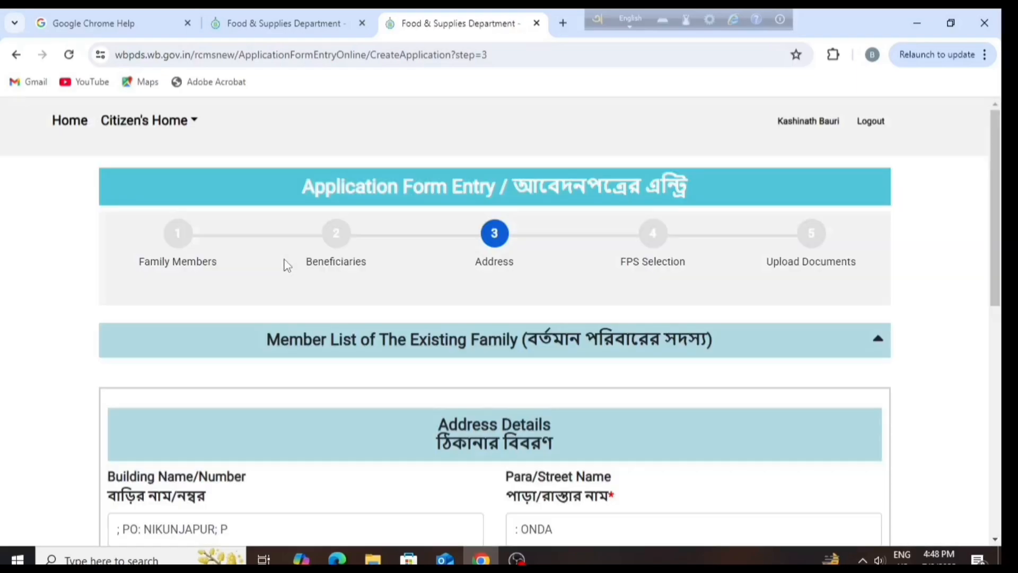
scroll(286, 264, down, 4)
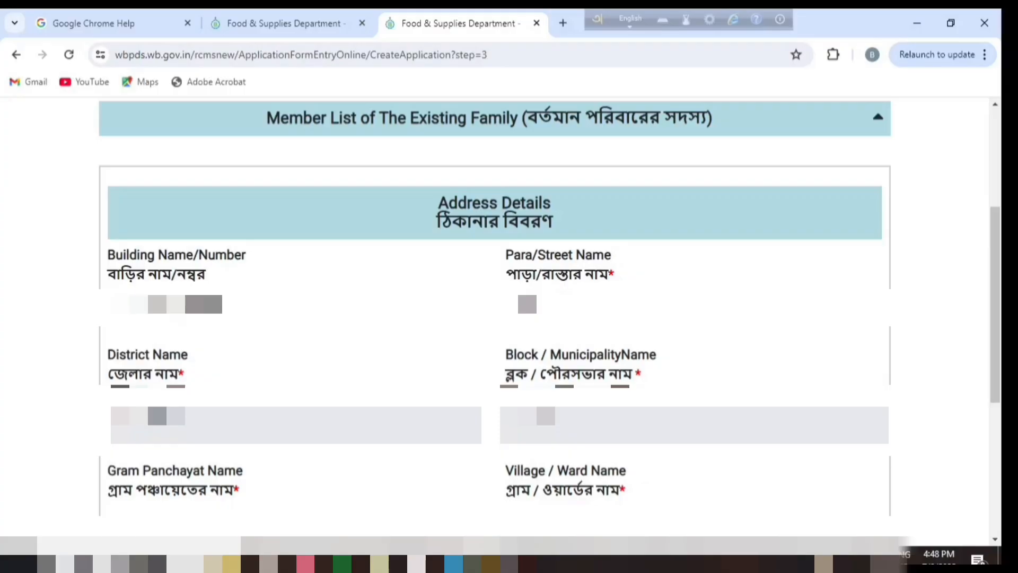
click(269, 304)
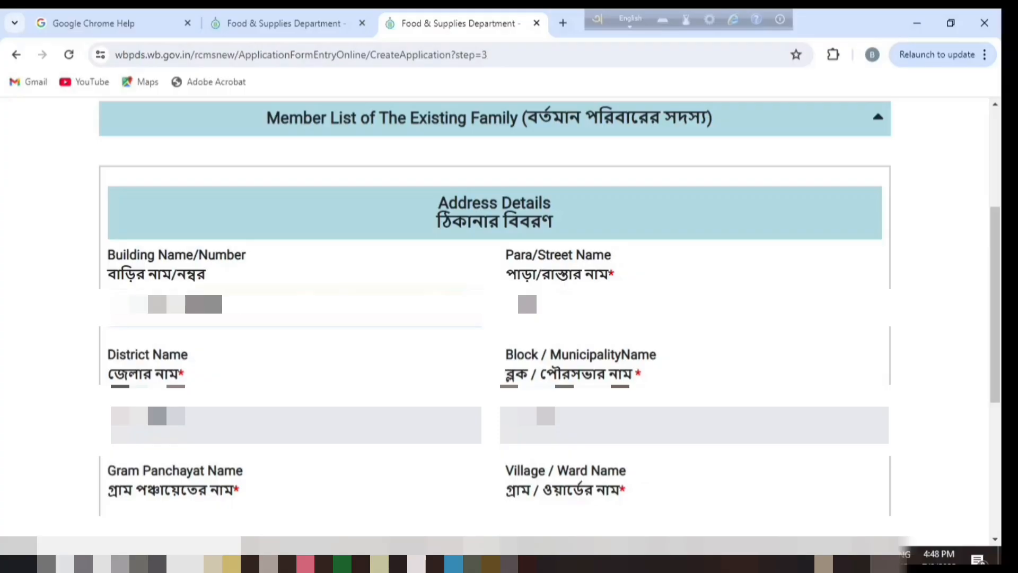
key(BackSpace)
key(BackSpace)
key(BackSpace)
key(BackSpace)
key(BackSpace)
key(BackSpace)
key(BackSpace)
key(BackSpace)
key(BackSpace)
key(BackSpace)
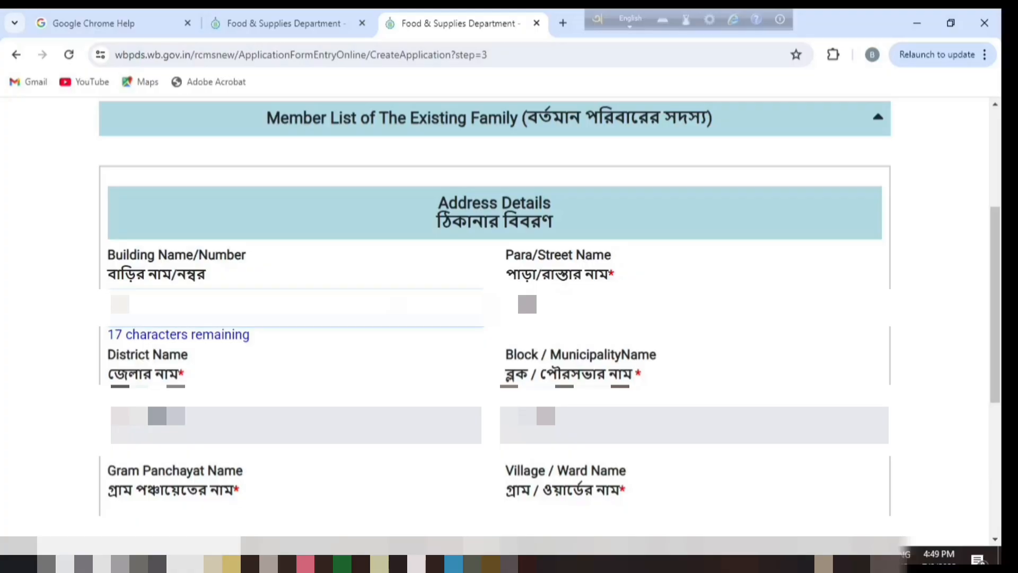
text(000)
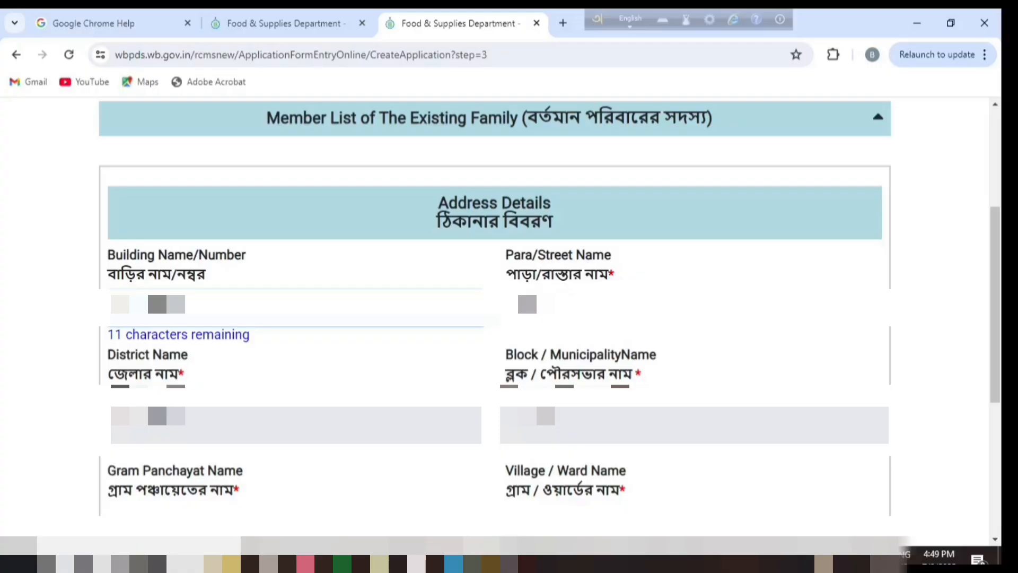
click(552, 308)
text(a)
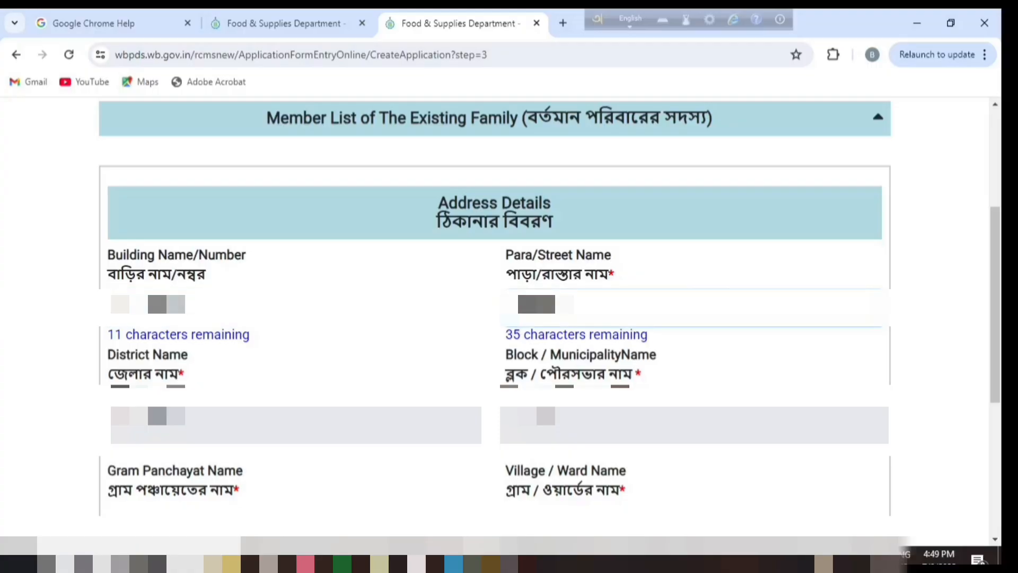
key(BackSpace)
key(BackSpace)
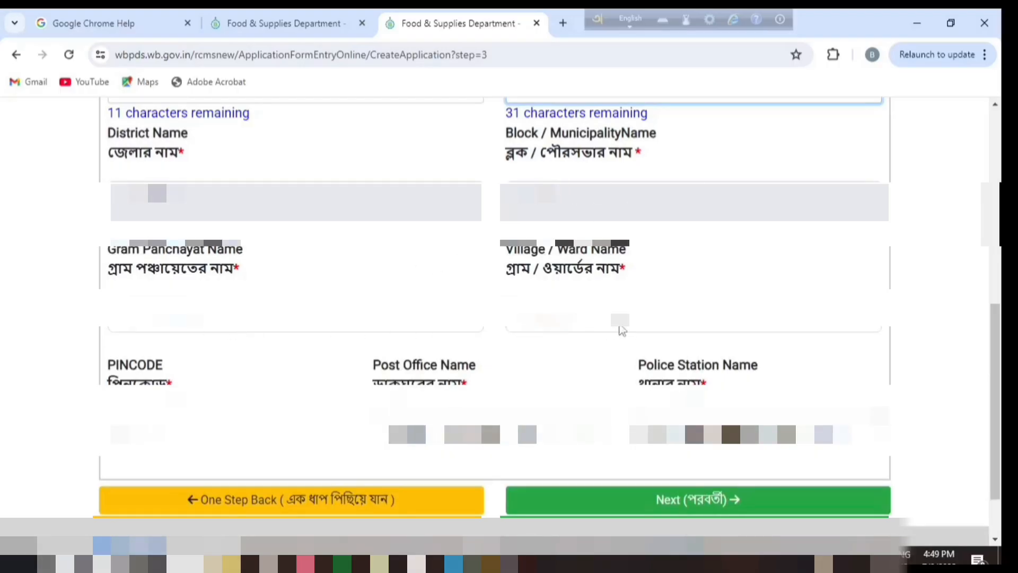
scroll(473, 325, up, 3)
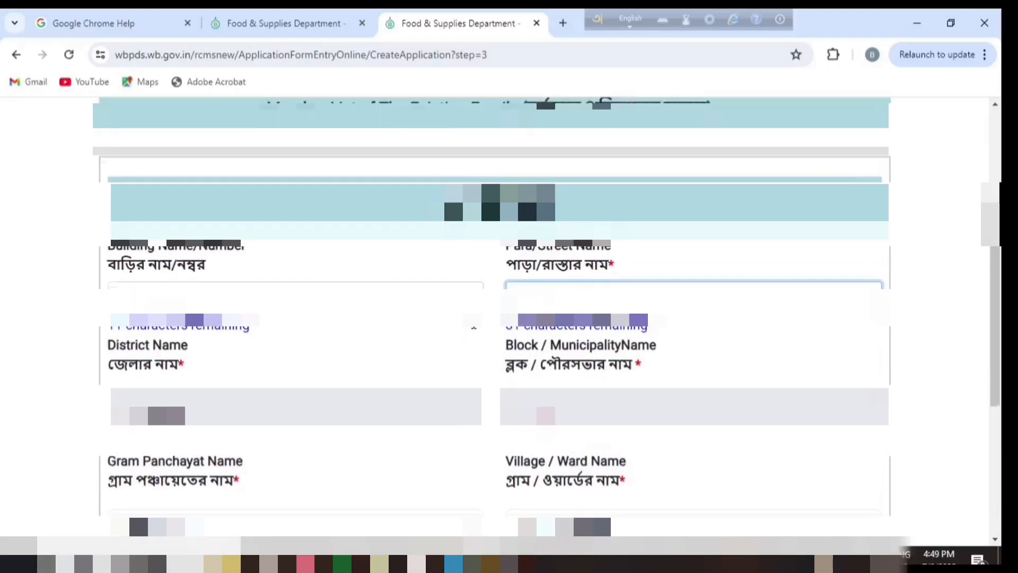
scroll(474, 327, down, 5)
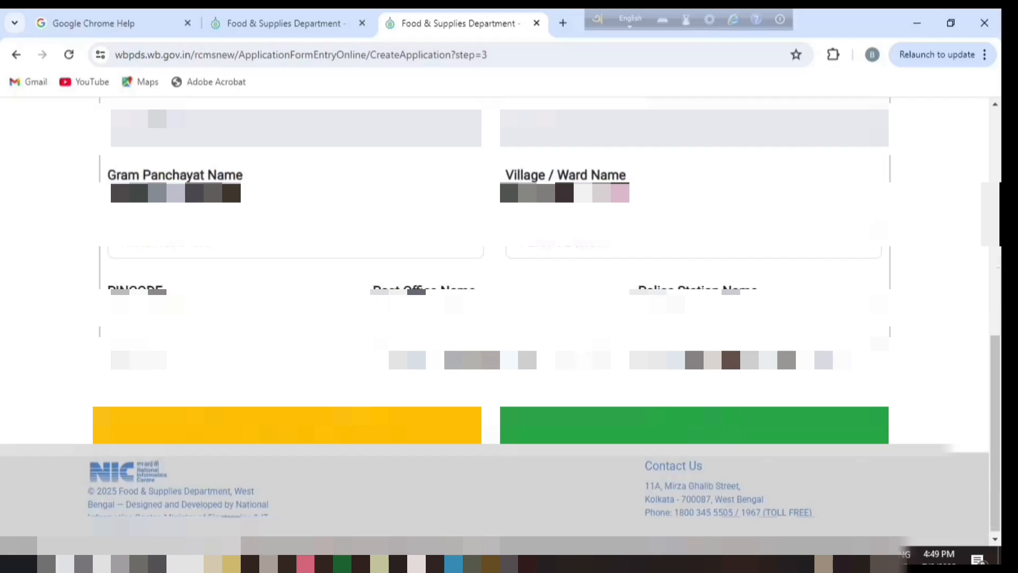
Choose the post office and police station, then save the address and continue.
click(485, 358)
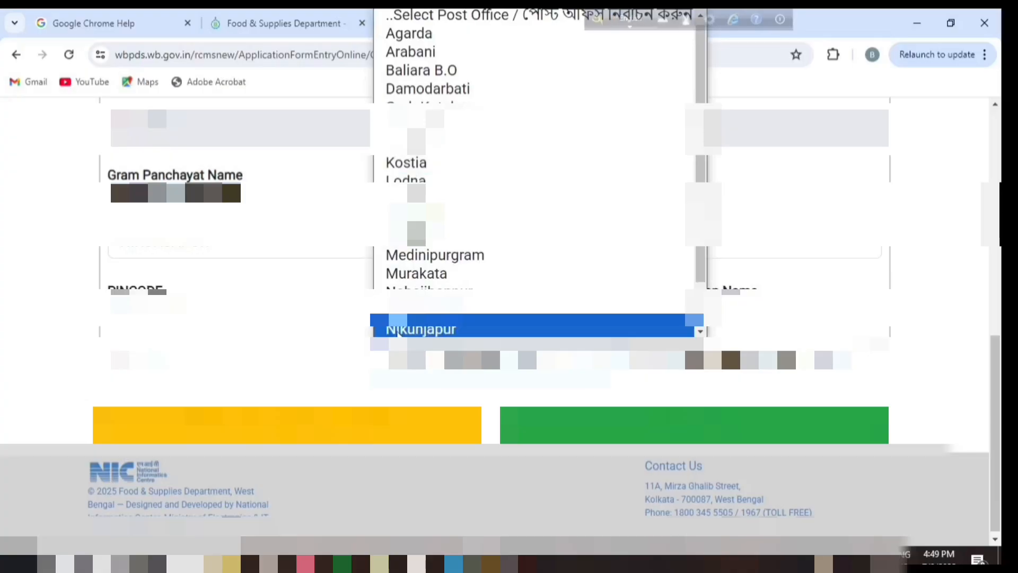
click(423, 331)
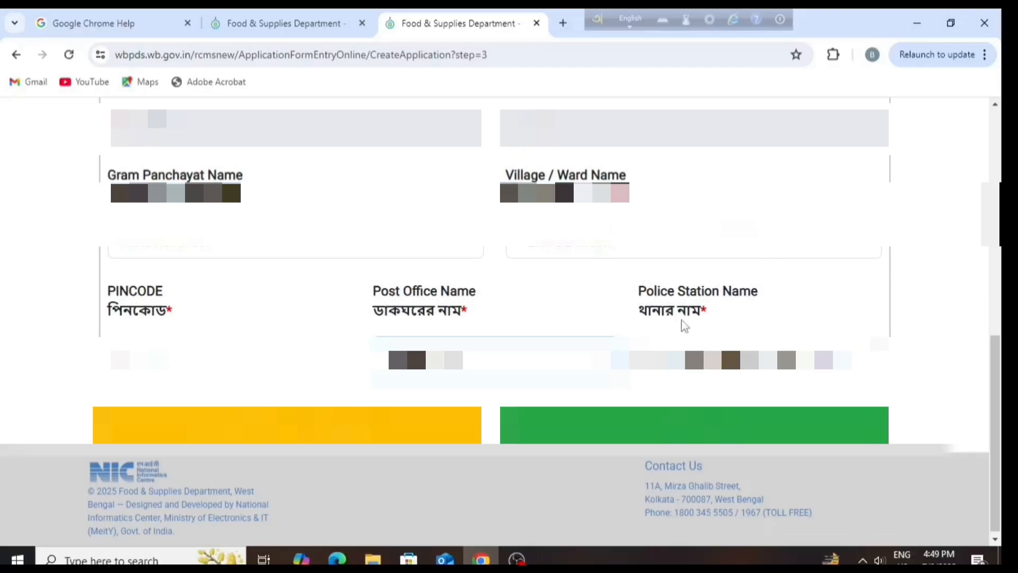
click(684, 354)
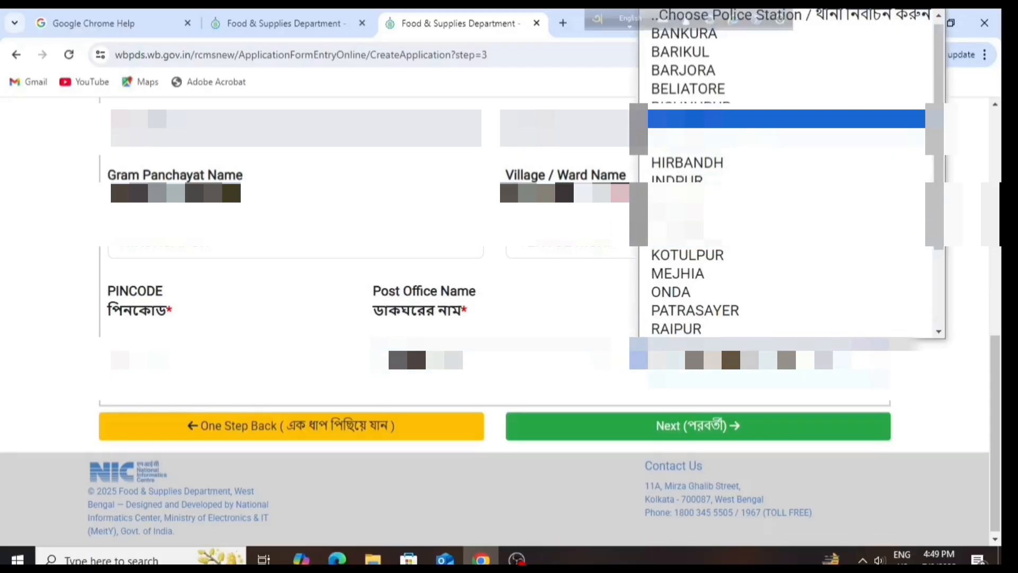
click(693, 291)
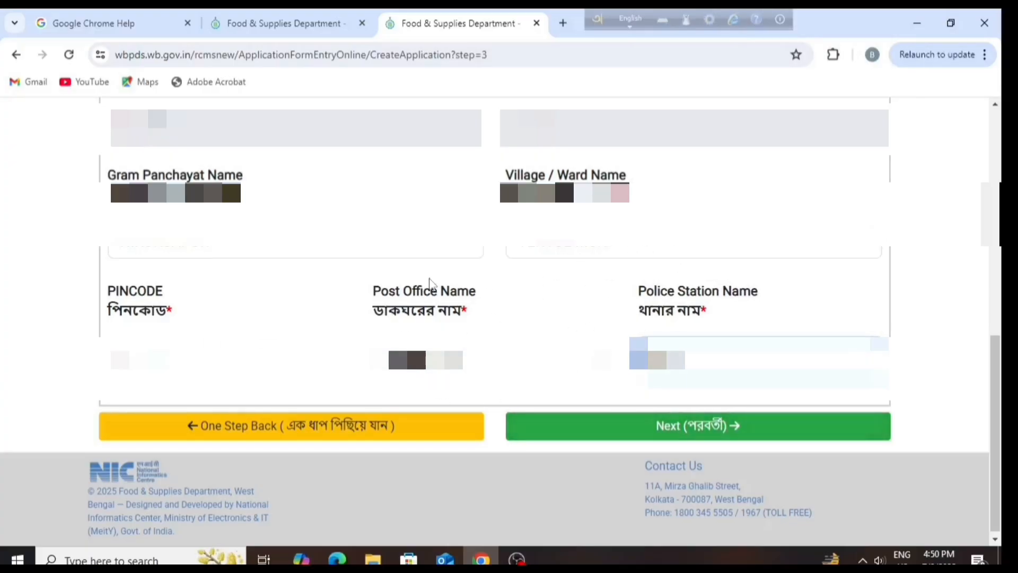
click(689, 430)
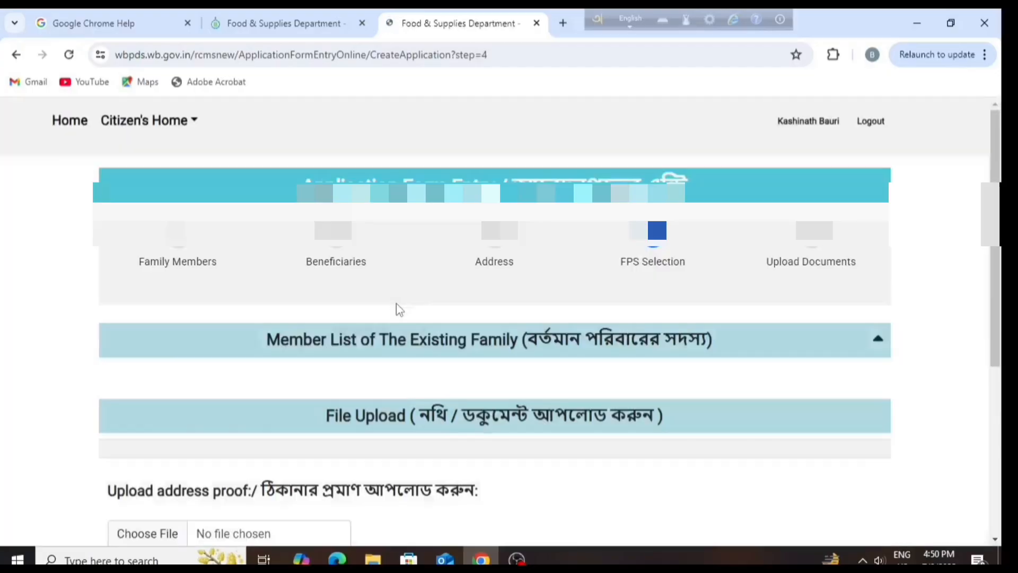
Upload ABIR AD.pdf as address proof and final-submit the Form 4 application.
scroll(683, 323, down, 5)
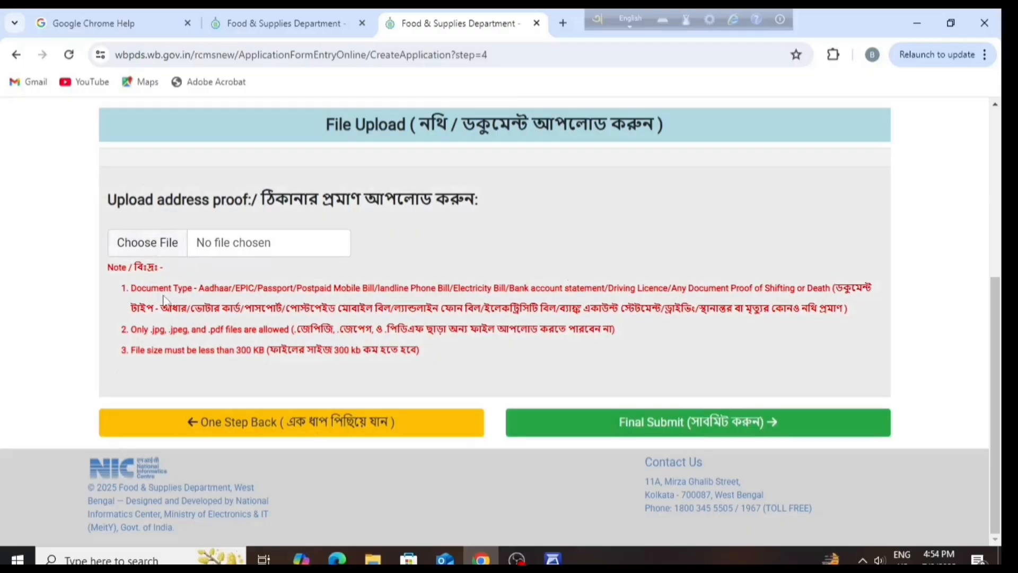
click(148, 247)
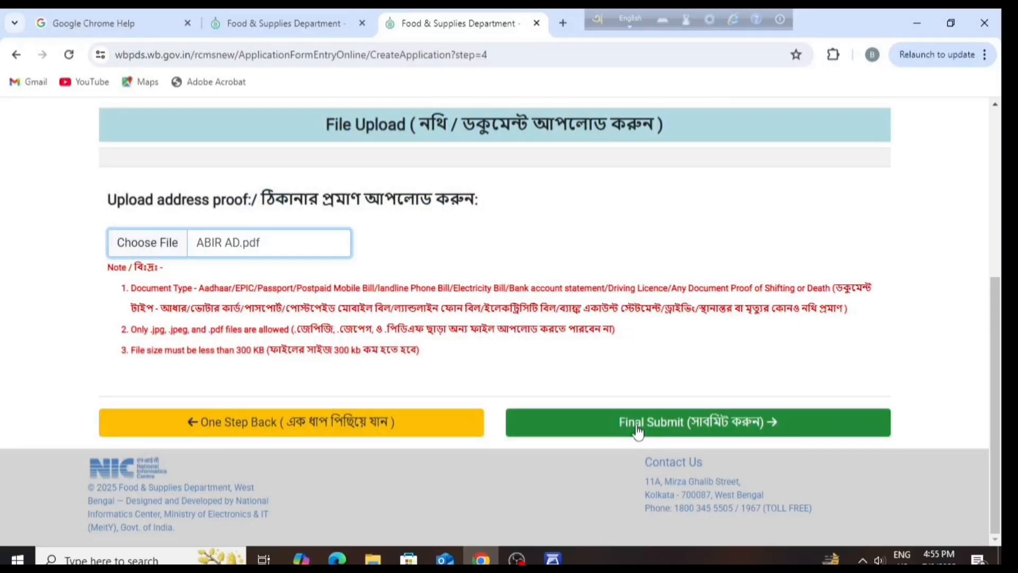
click(637, 426)
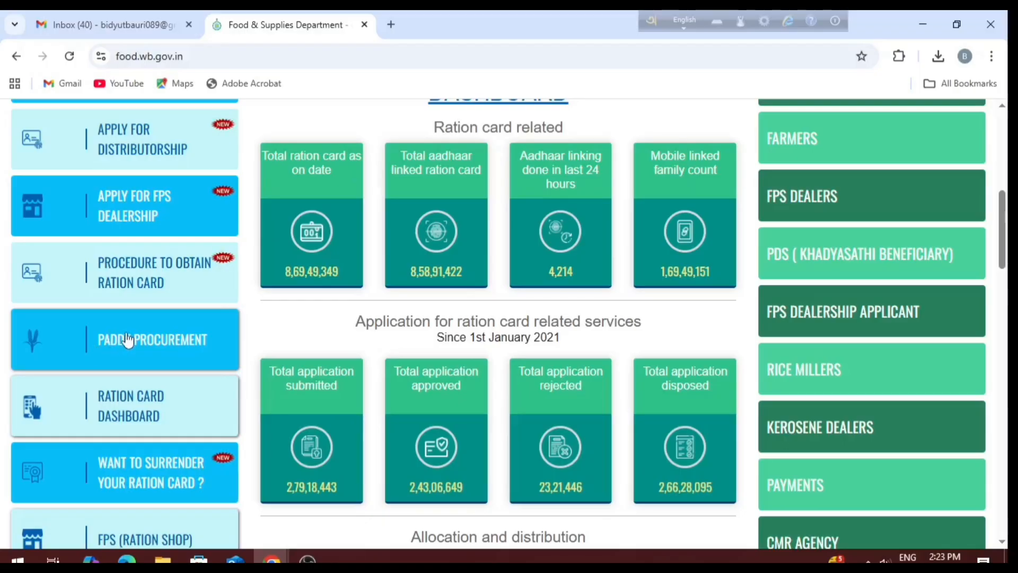
scroll(128, 339, up, 4)
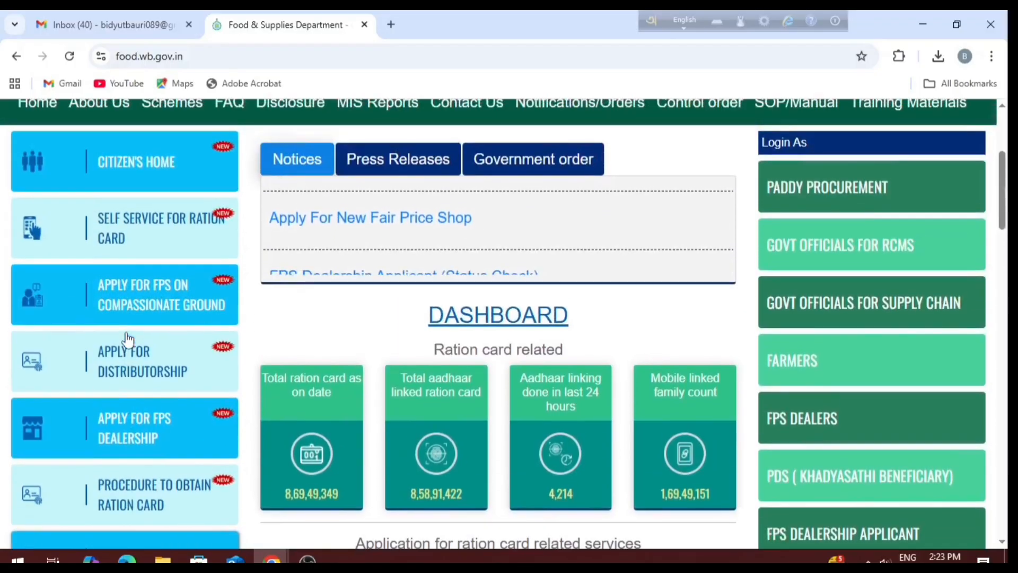
scroll(127, 340, down, 4)
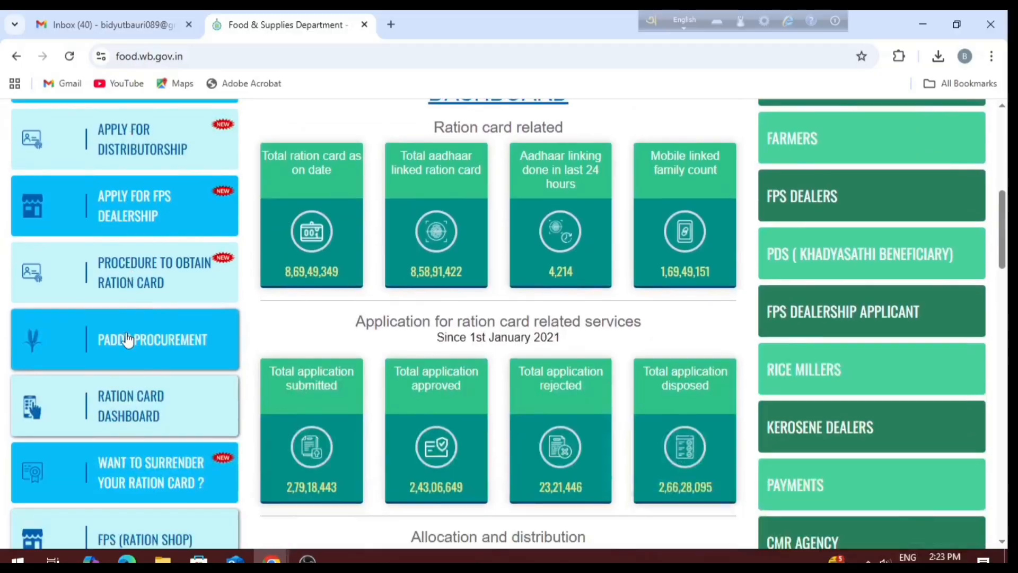